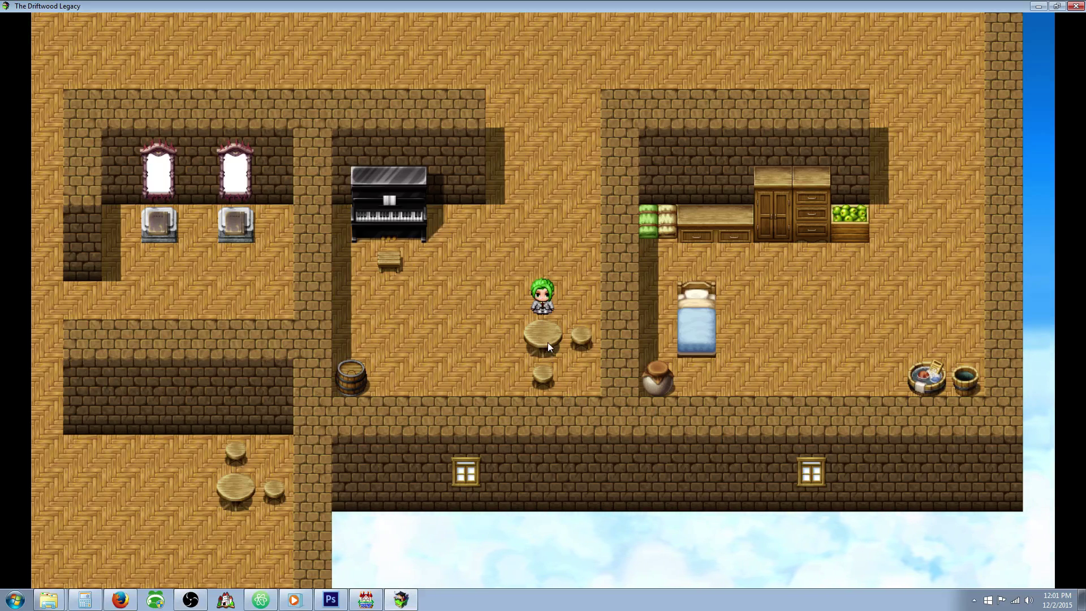
Use the Alchemy Mix Chart from Key Items to display the Mix chart, then dismiss it.
{"action": "key", "text": "Escape"}
{"action": "key", "text": "Return"}
{"action": "key", "text": "Up"}
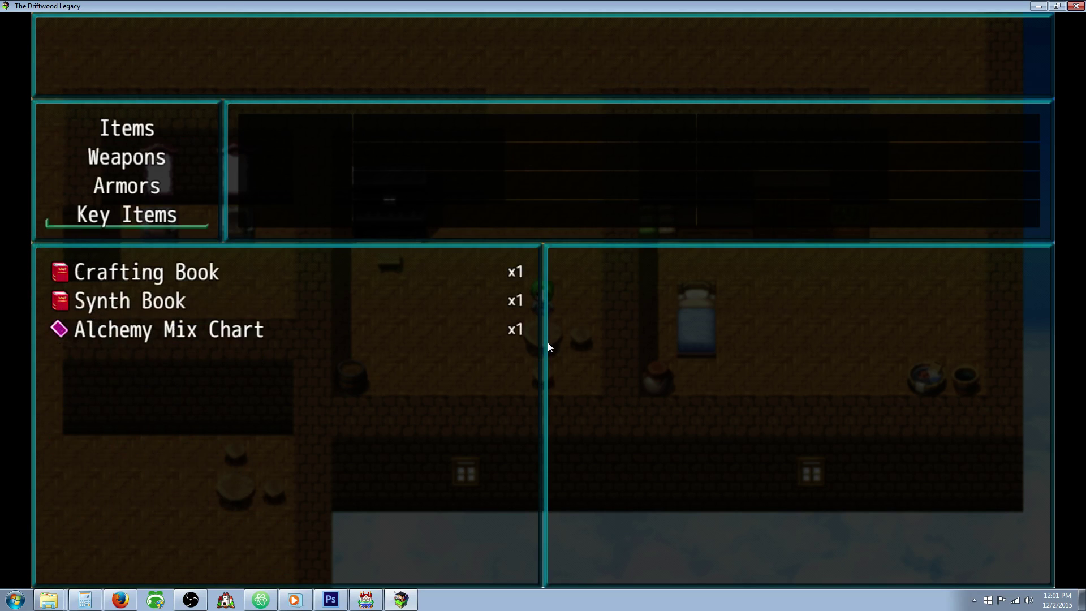
{"action": "key", "text": "Return"}
{"action": "key", "text": "Down"}
{"action": "key", "text": "Down"}
{"action": "key", "text": "Return"}
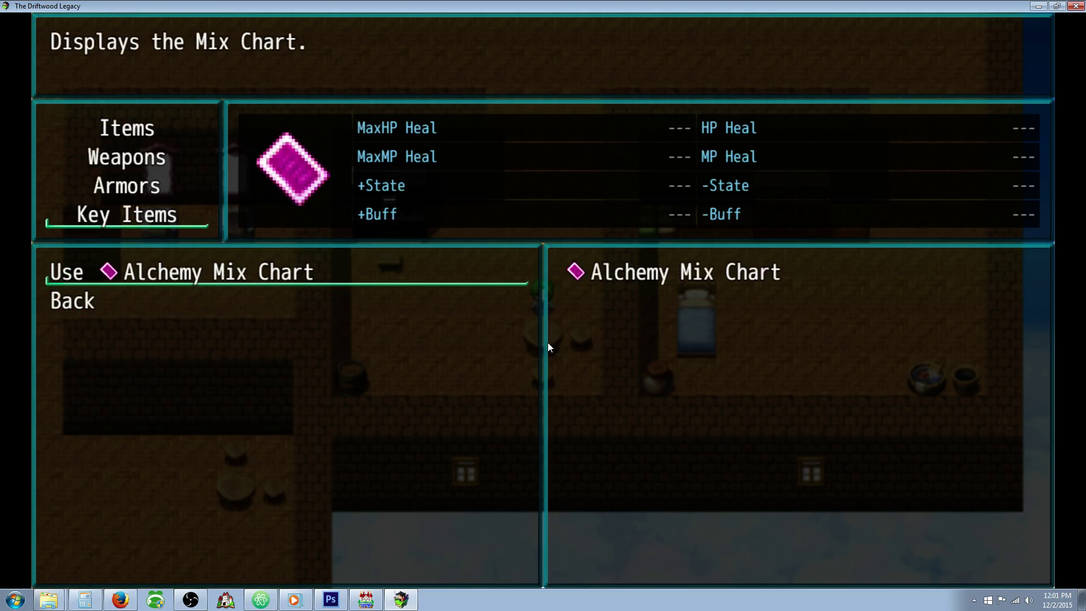
{"action": "key", "text": "Return"}
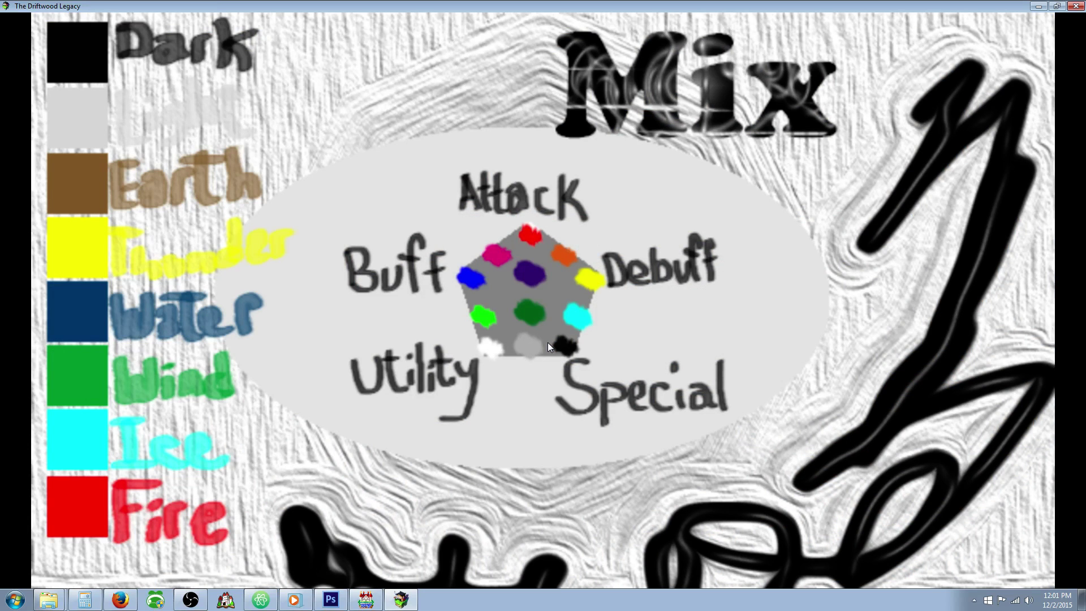
{"action": "key", "text": "Return"}
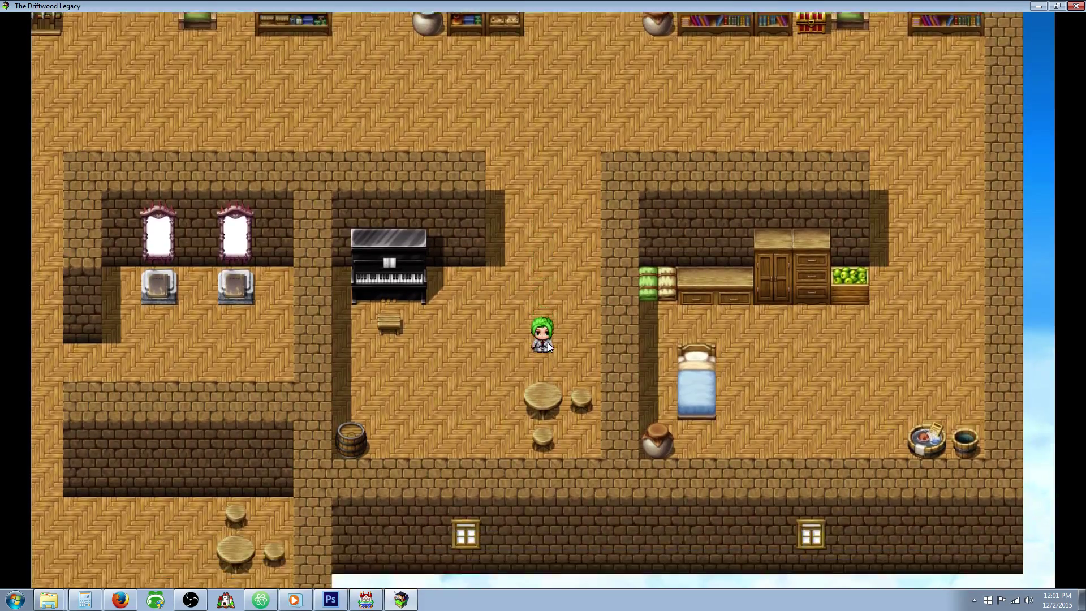
Use the Alchemy Mix Chart a second time, return to the map, and close the playtest.
{"action": "key", "text": "Escape"}
{"action": "key", "text": "Return"}
{"action": "key", "text": "Down"}
{"action": "key", "text": "Down"}
{"action": "key", "text": "Down"}
{"action": "key", "text": "Return"}
{"action": "key", "text": "Return"}
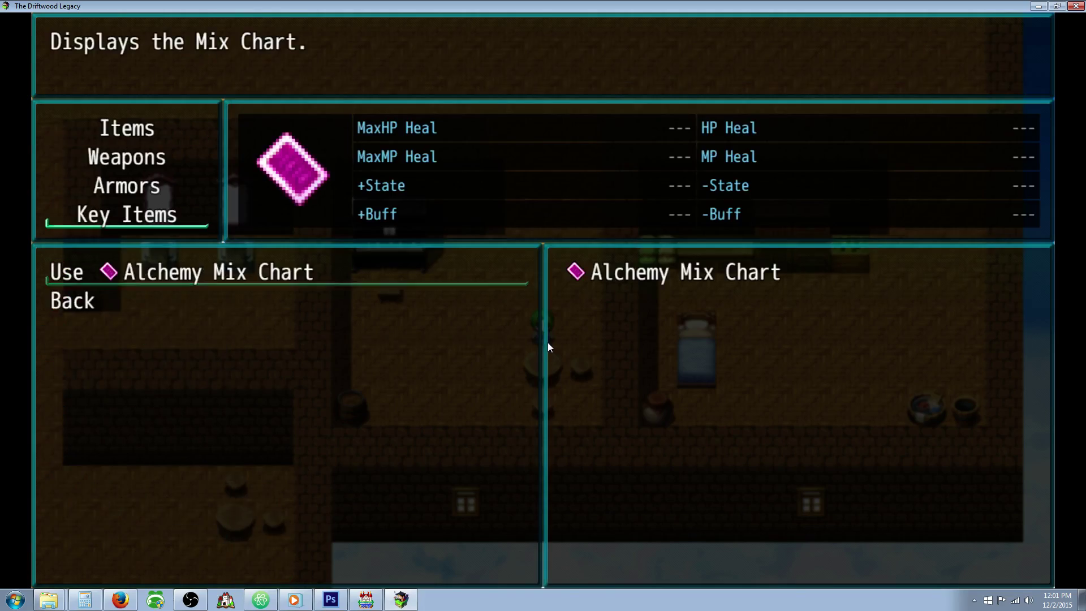
{"action": "key", "text": "Return"}
{"action": "key", "text": "Return"}
{"action": "key", "text": "Escape"}
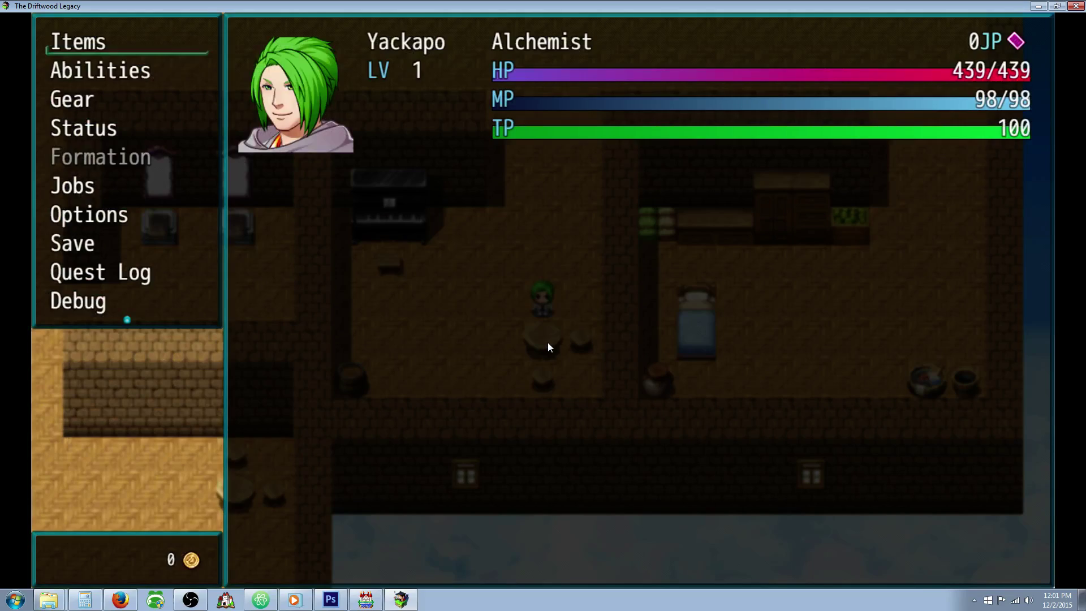
{"action": "key", "text": "Escape"}
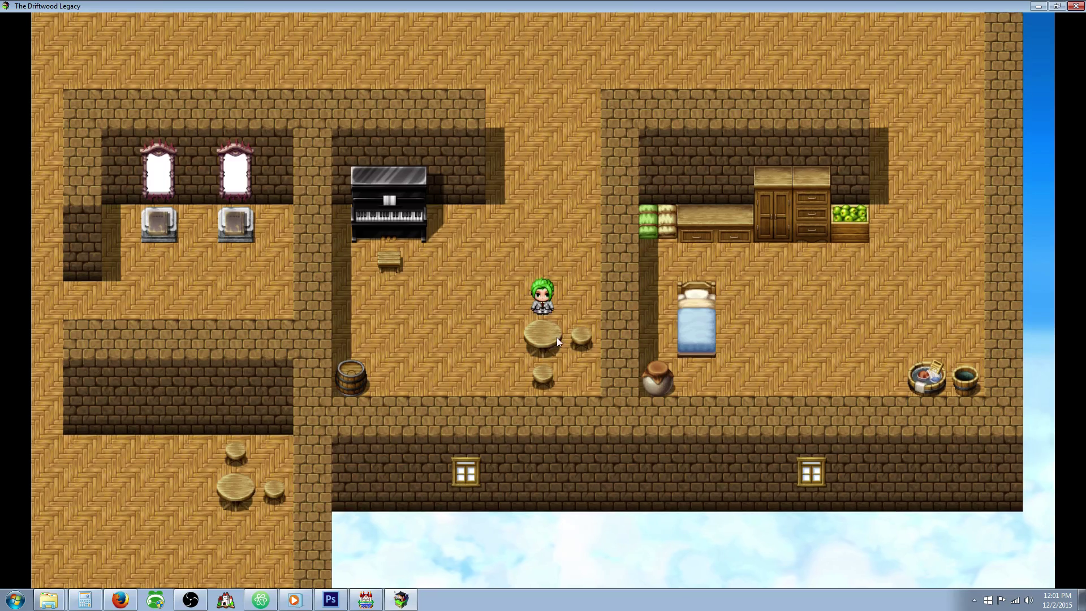
{"action": "left_click", "coordinate": [1076, 5]}
Open common event 0073 Show Mix Chart and insert a new command after its AlchemyCircle picture, showing tab 2.
{"action": "left_click", "coordinate": [440, 38]}
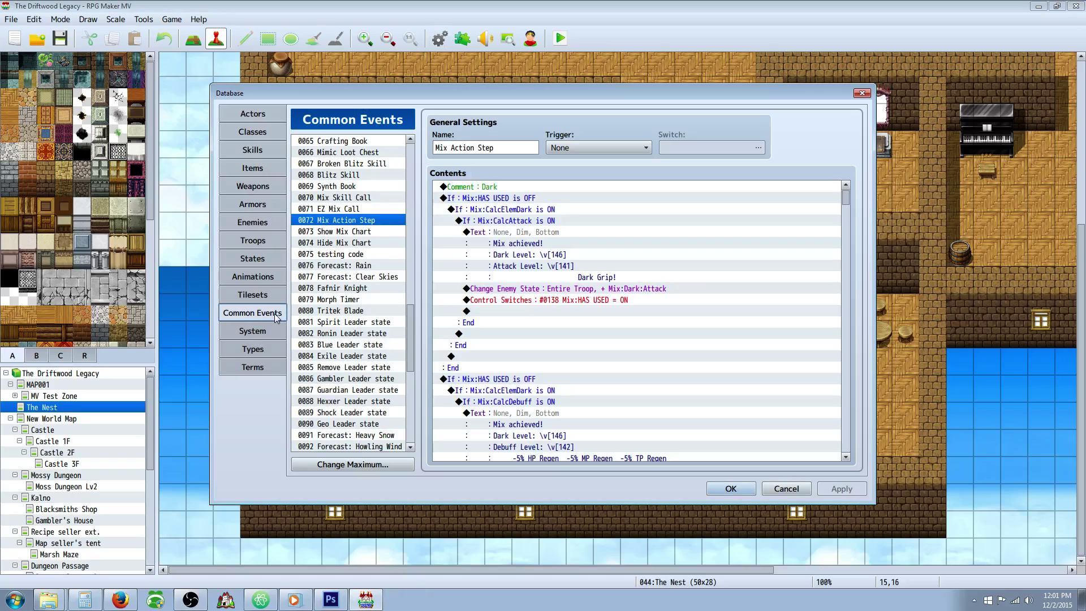
{"action": "left_click", "coordinate": [357, 198]}
{"action": "left_click", "coordinate": [352, 232]}
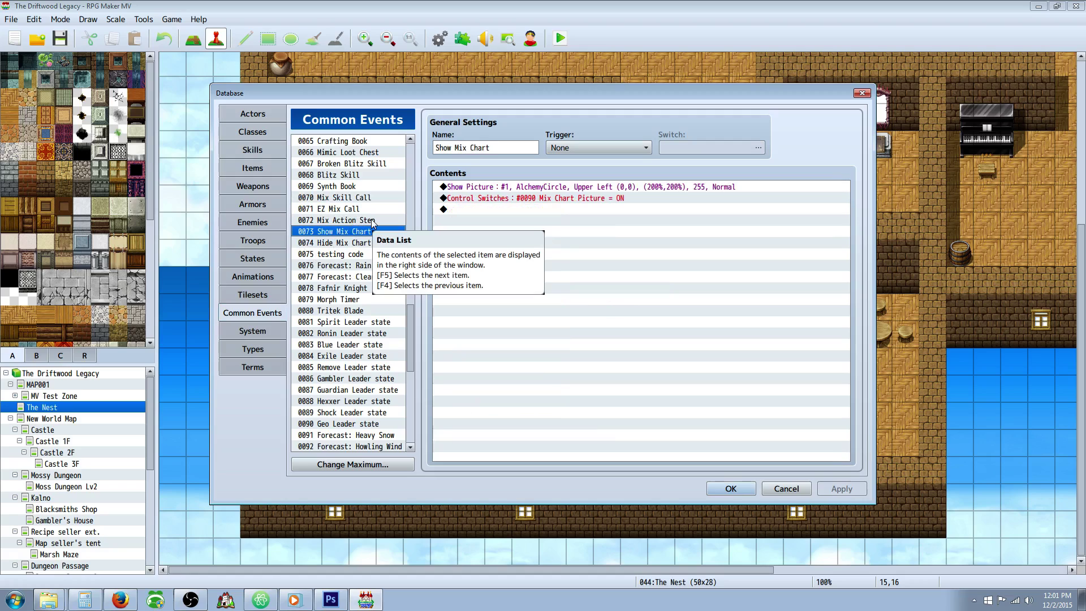
{"action": "left_click", "coordinate": [495, 188]}
{"action": "right_click", "coordinate": [480, 211]}
{"action": "left_click", "coordinate": [484, 215]}
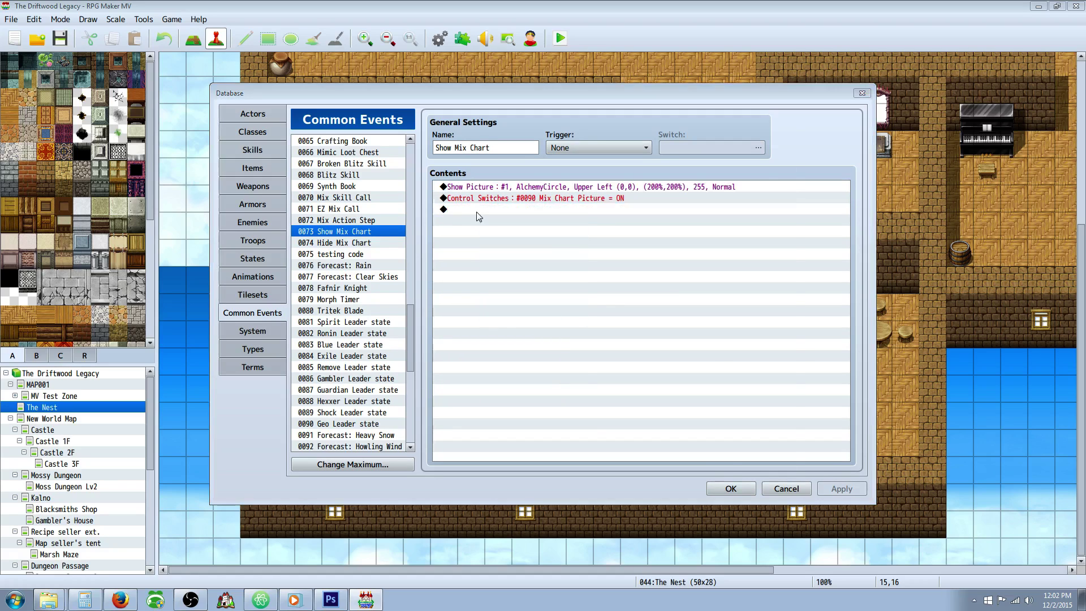
{"action": "left_click", "coordinate": [528, 148]}
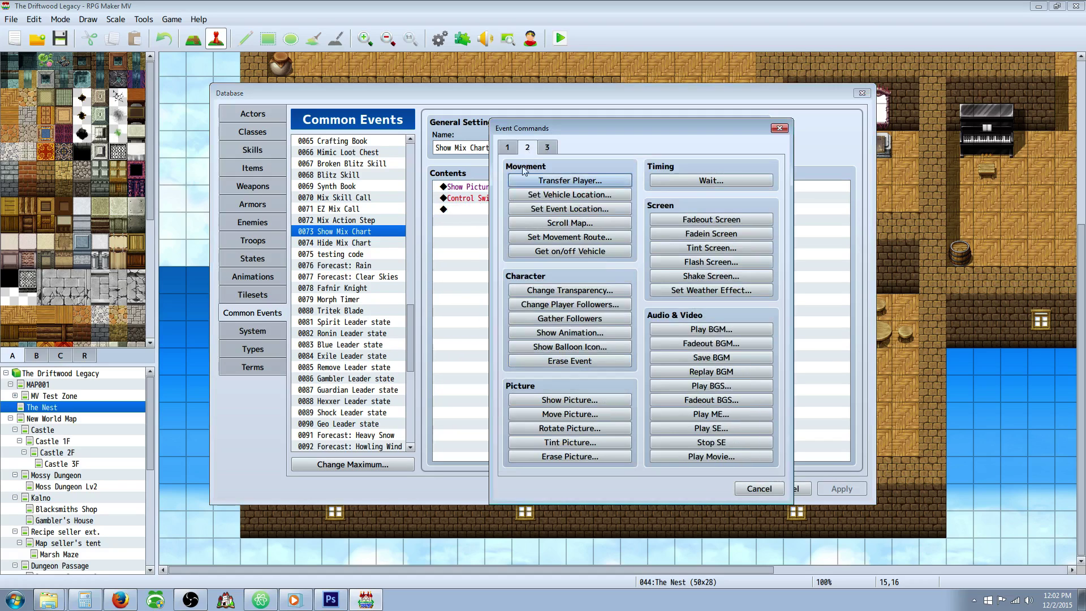
Insert Show Picture #1 with image Package2_1 into Show Mix Chart, then close the Database with OK.
{"action": "left_click", "coordinate": [550, 402]}
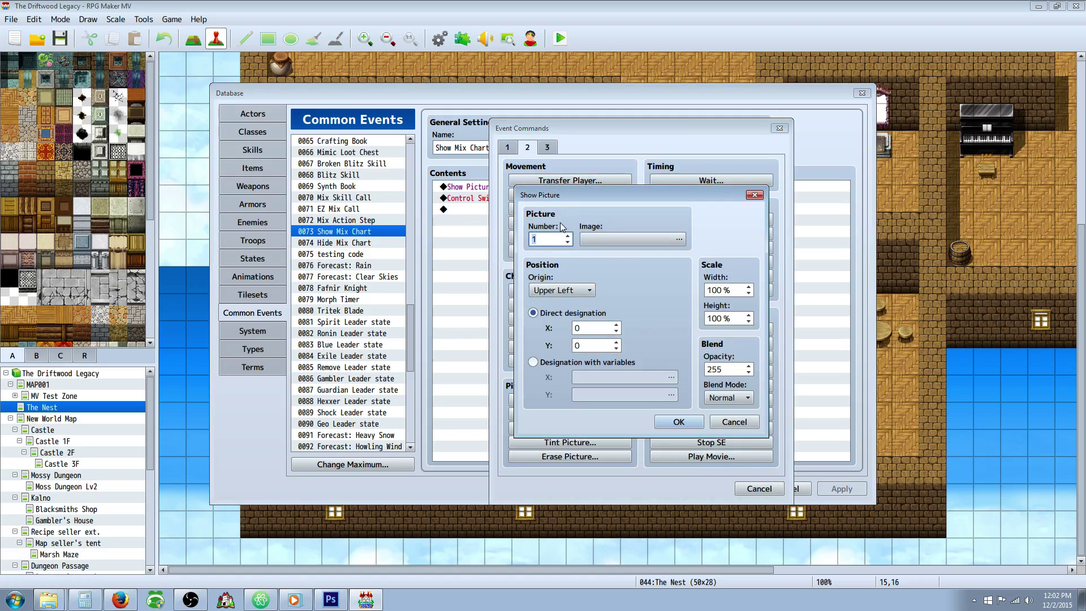
{"action": "left_click", "coordinate": [678, 239]}
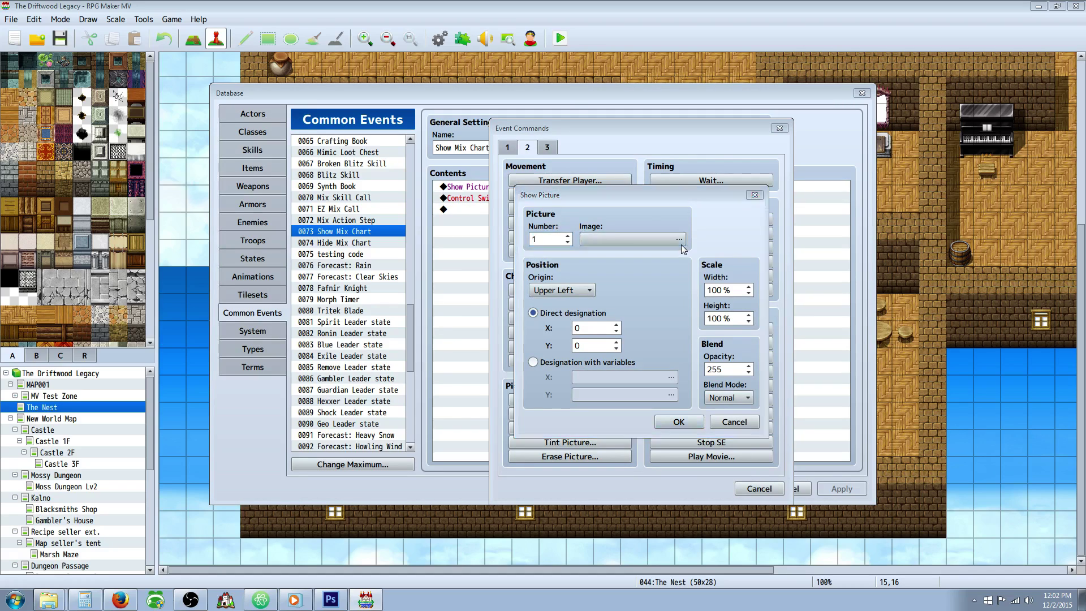
{"action": "left_click", "coordinate": [494, 291]}
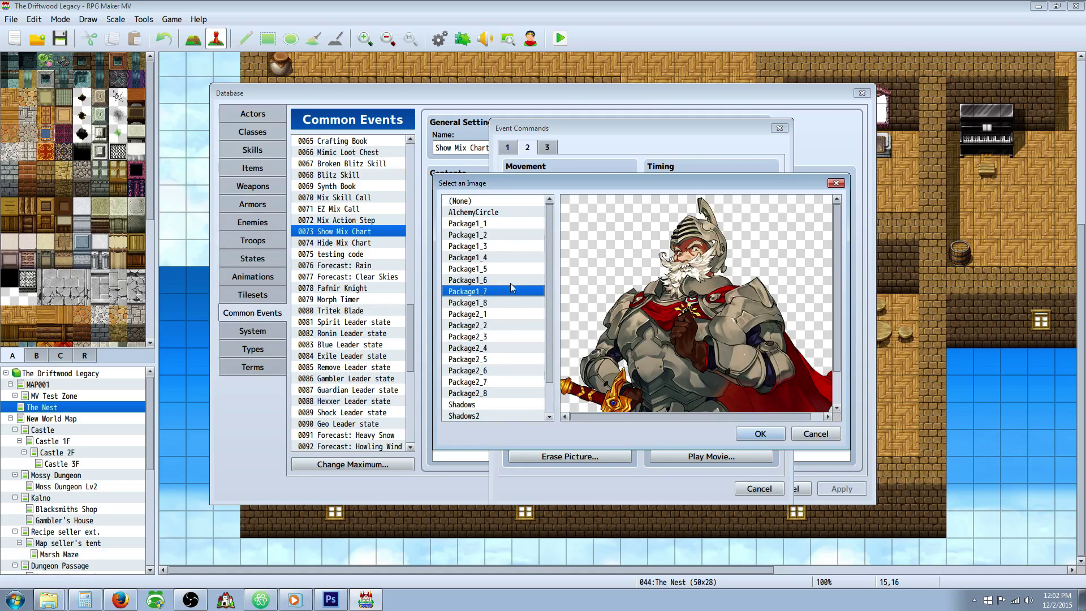
{"action": "left_click", "coordinate": [540, 303]}
{"action": "left_click", "coordinate": [522, 312]}
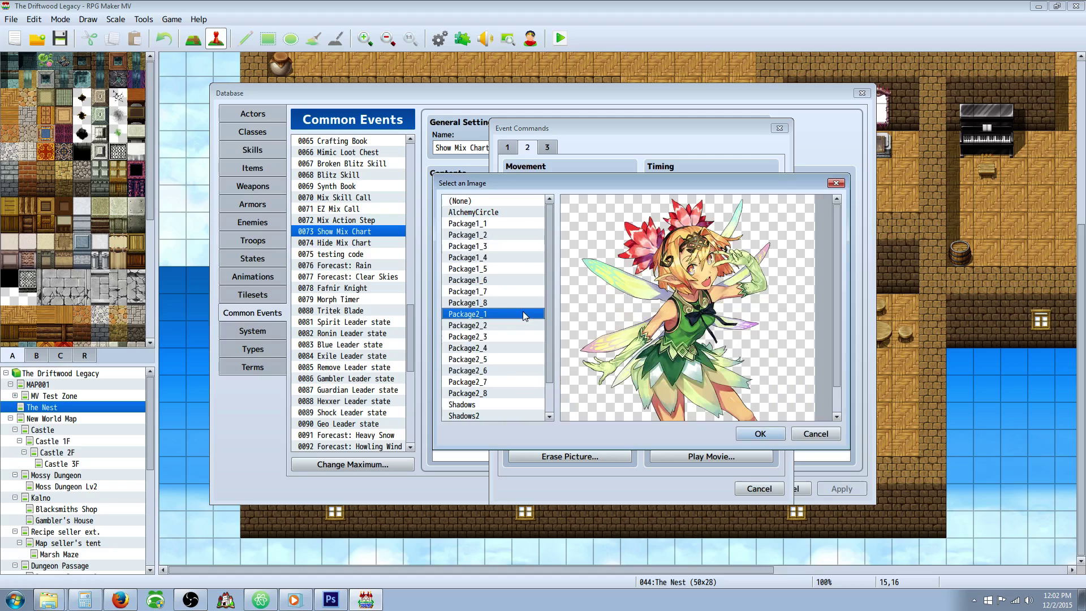
{"action": "left_click_drag", "start_coordinate": [549, 333], "coordinate": [568, 376]}
{"action": "left_click", "coordinate": [757, 433]}
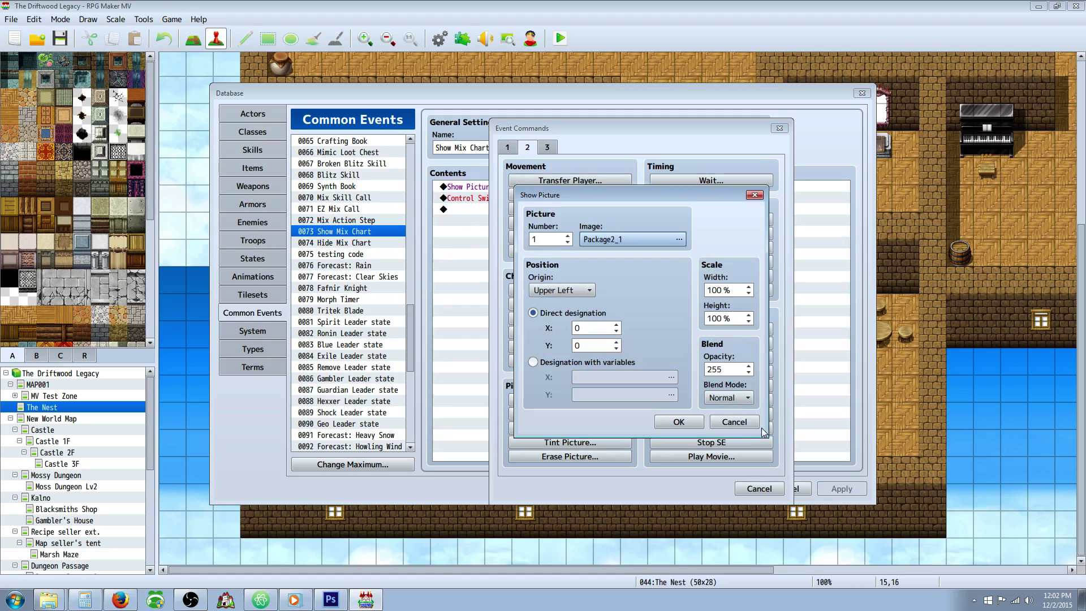
{"action": "left_click", "coordinate": [681, 423]}
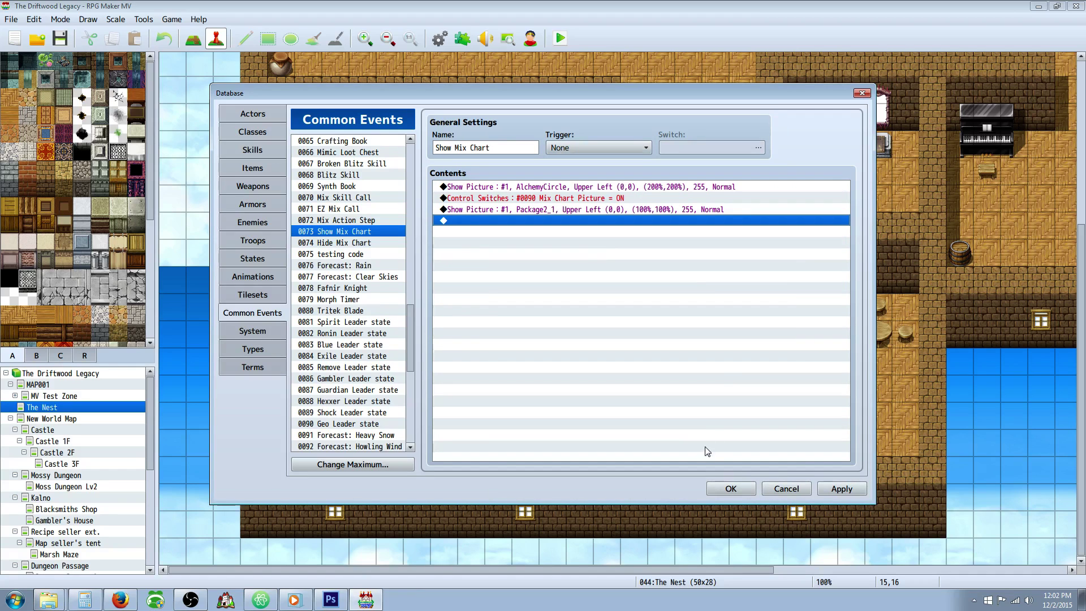
{"action": "left_click", "coordinate": [730, 488]}
Open the project folder, go to img\pictures, select AlchemyCircle.png, and minimize Explorer.
{"action": "left_click", "coordinate": [171, 19]}
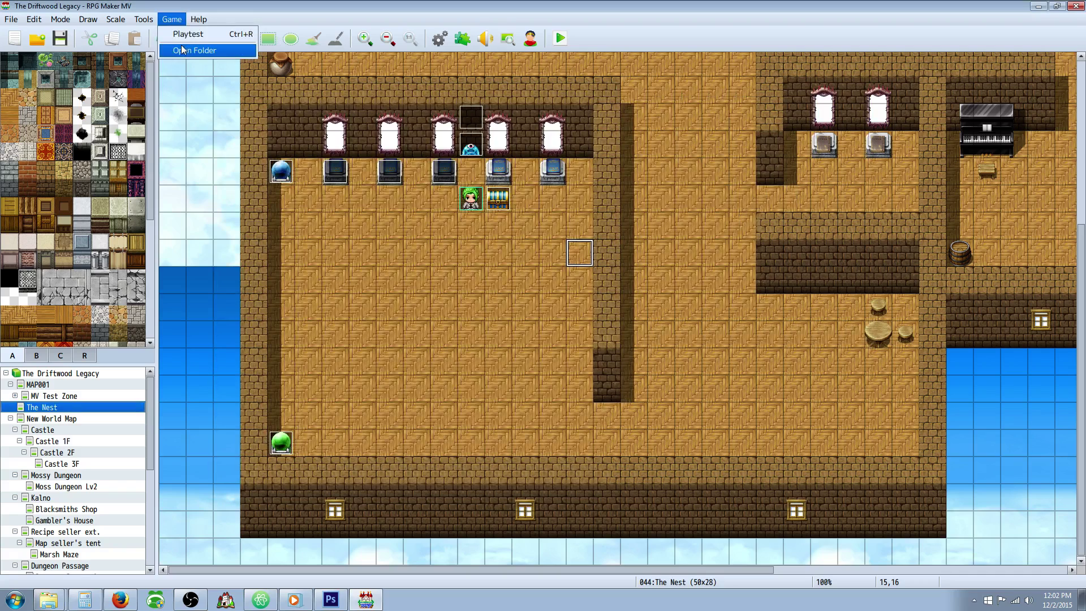
{"action": "left_click", "coordinate": [182, 49]}
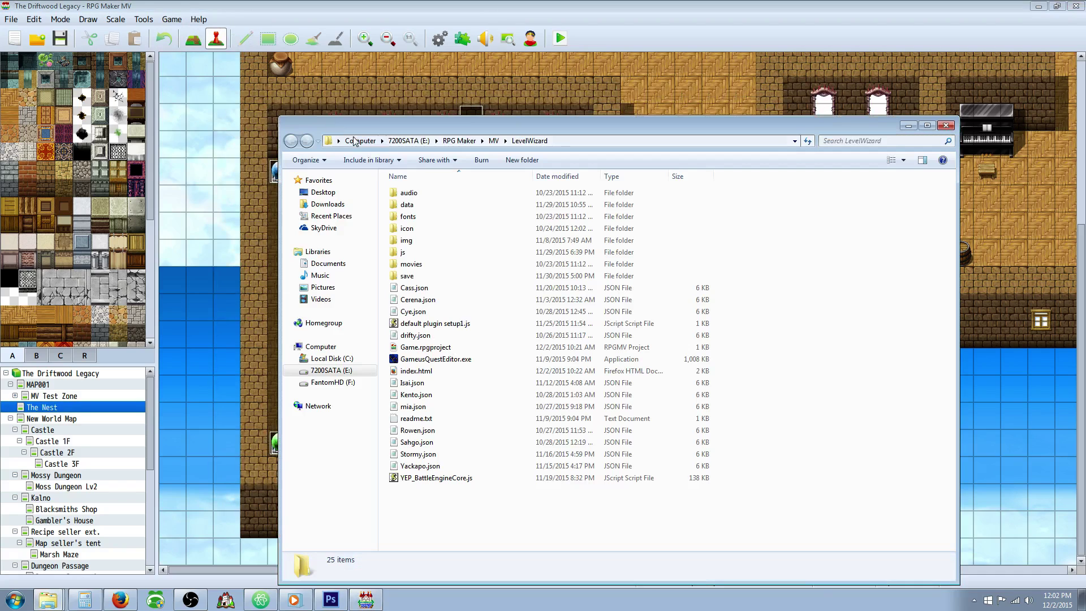
{"action": "double_click", "coordinate": [408, 242]}
{"action": "left_click", "coordinate": [420, 277]}
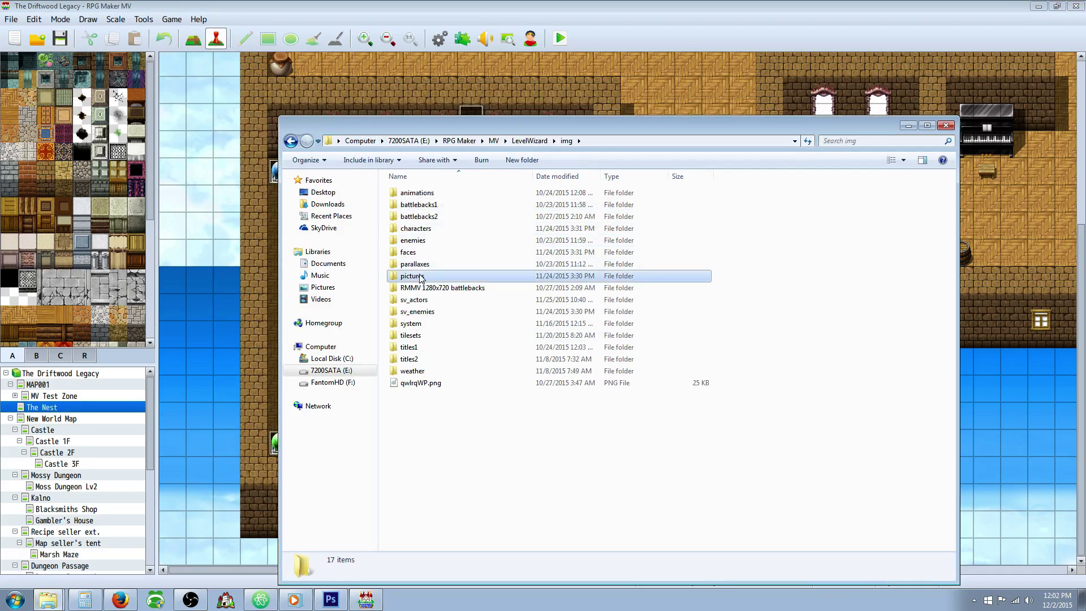
{"action": "double_click", "coordinate": [420, 277]}
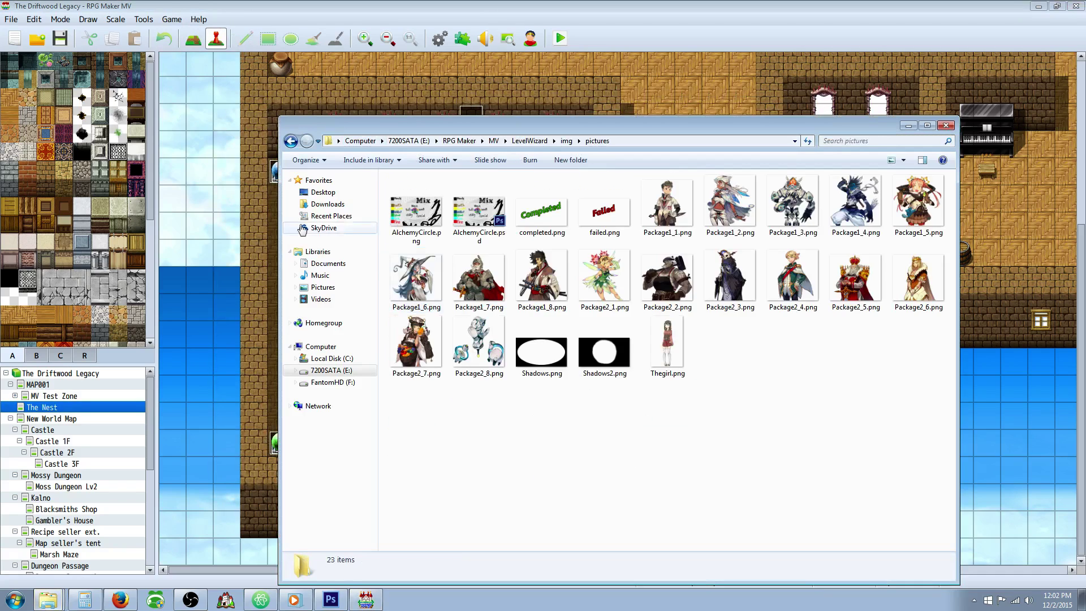
{"action": "left_click", "coordinate": [416, 240]}
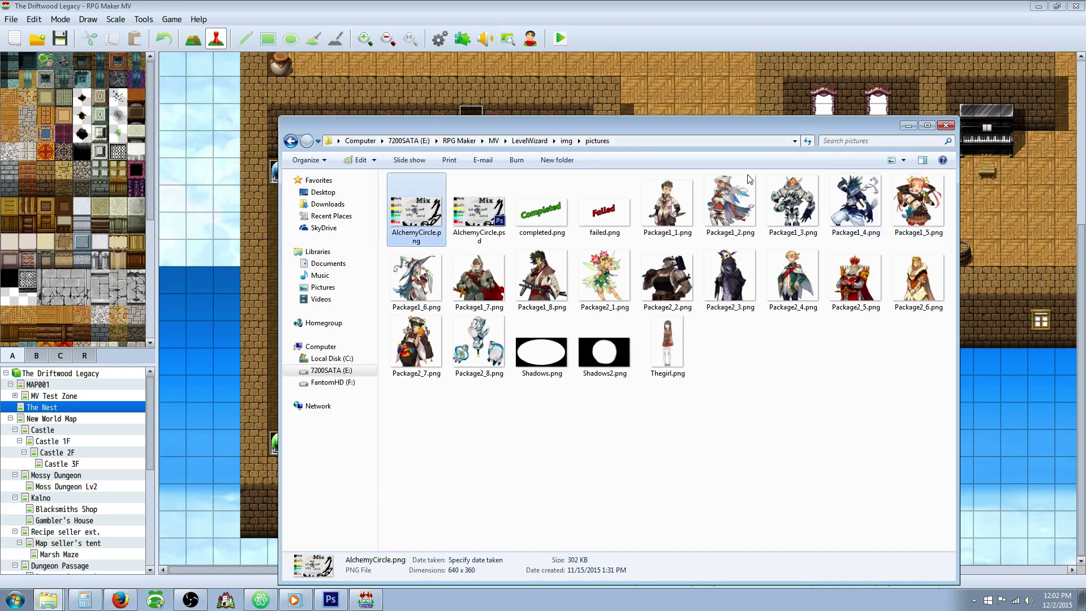
{"action": "left_click", "coordinate": [908, 126]}
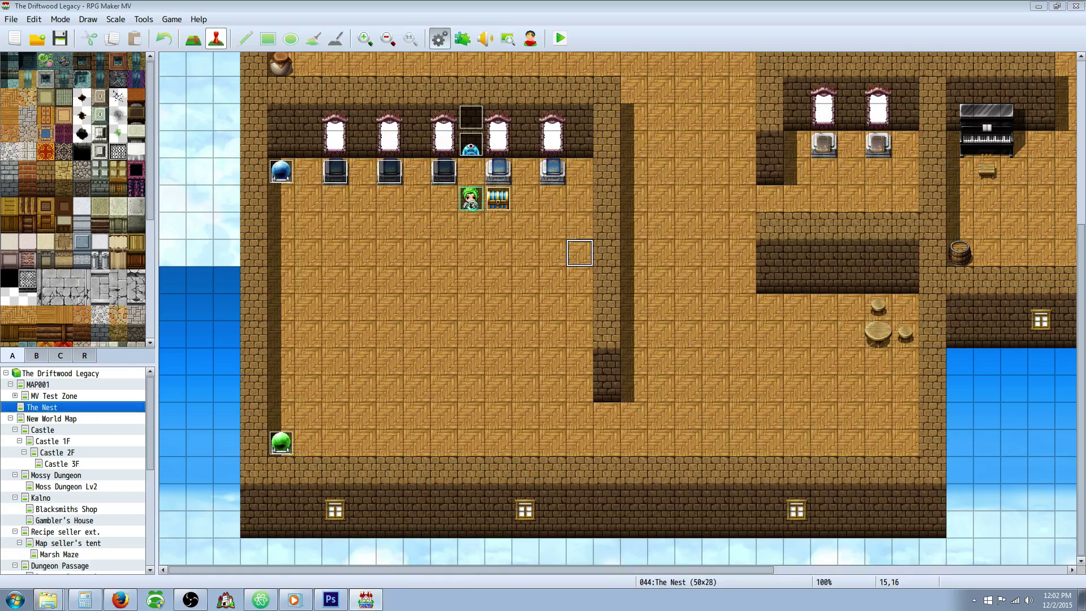
Reopen the Database and delete the Package2_1 Show Picture command from Show Mix Chart.
{"action": "key", "text": "F9"}
{"action": "left_click", "coordinate": [504, 209]}
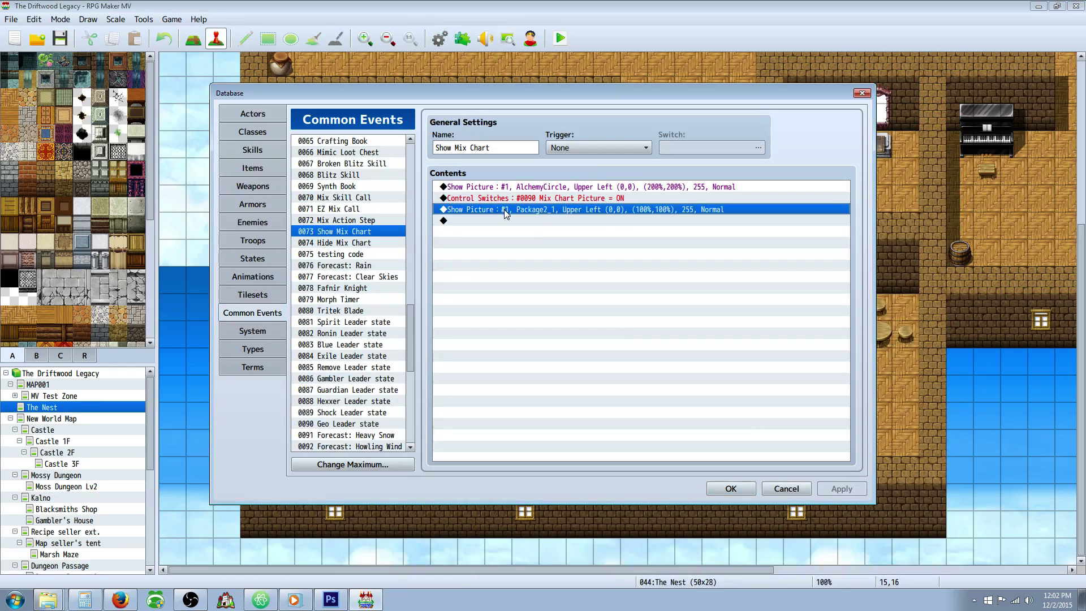
{"action": "key", "text": "Delete"}
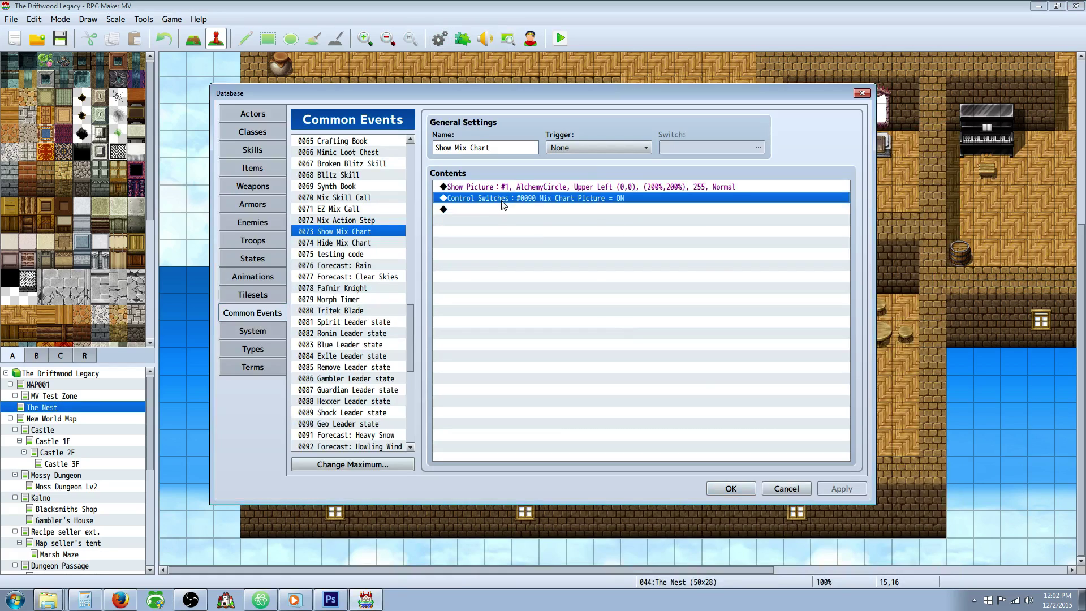
Browse switches for a new Control Switches command, cancel it, and select the existing Control Switches line.
{"action": "left_click", "coordinate": [498, 209]}
{"action": "right_click", "coordinate": [492, 212]}
{"action": "left_click", "coordinate": [514, 222]}
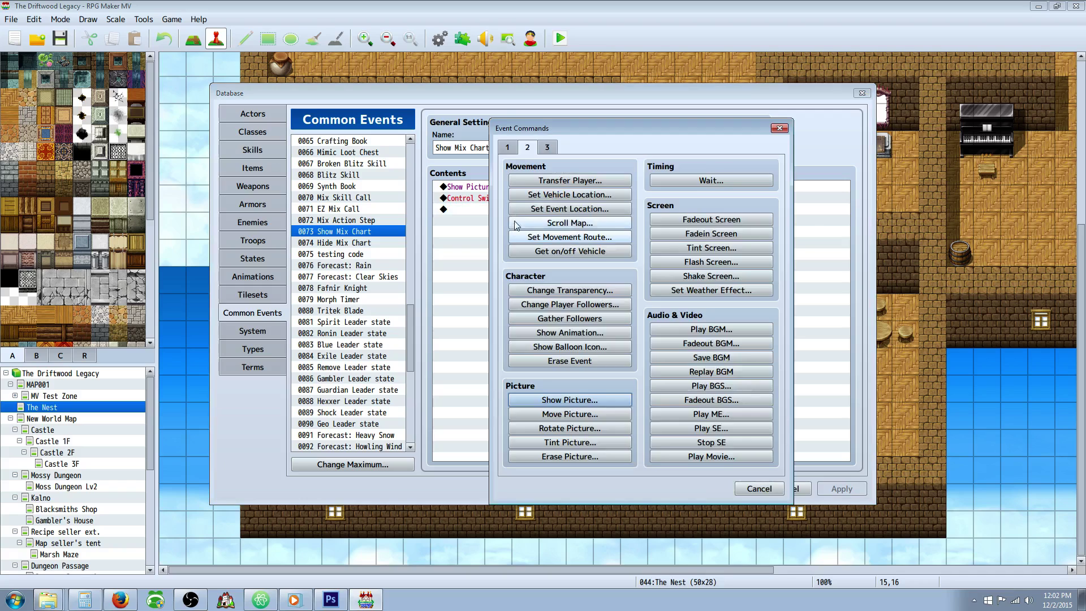
{"action": "left_click", "coordinate": [508, 150]}
{"action": "left_click", "coordinate": [540, 276]}
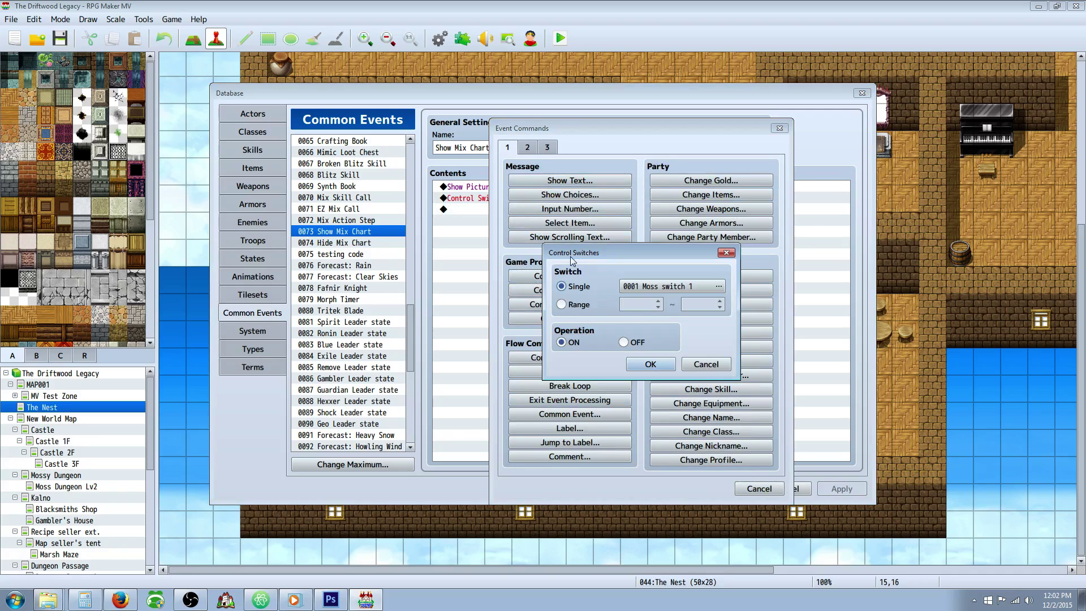
{"action": "left_click", "coordinate": [689, 284]}
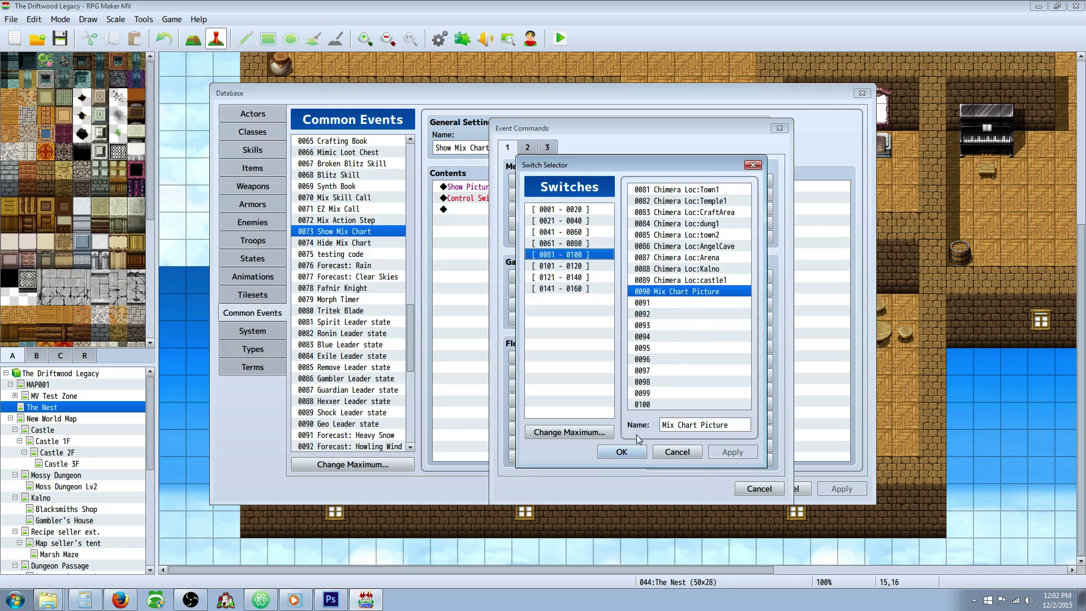
{"action": "left_click", "coordinate": [677, 453]}
{"action": "left_click", "coordinate": [697, 367]}
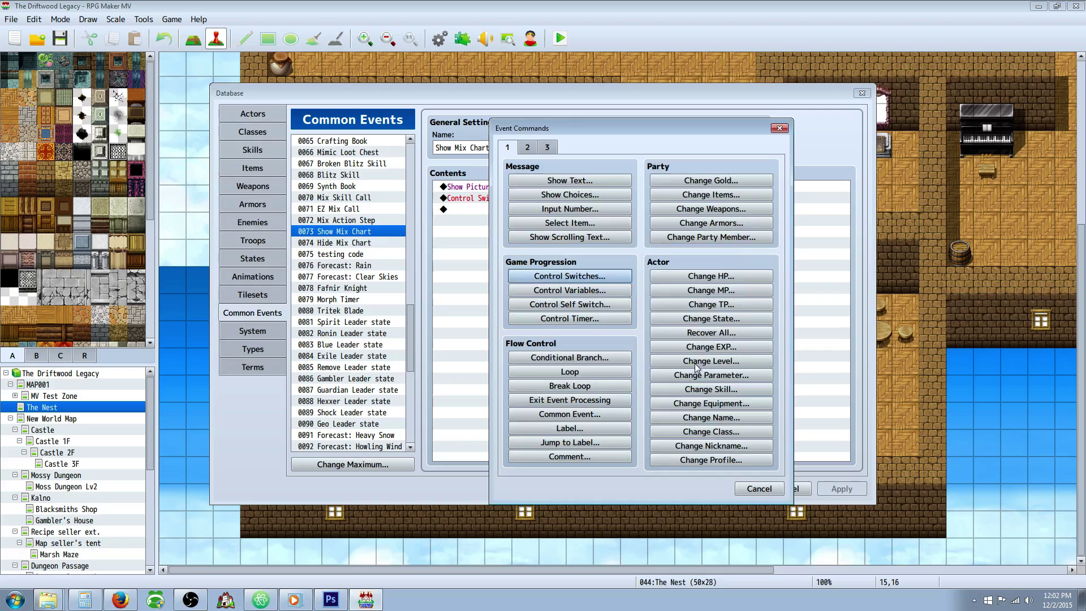
{"action": "left_click", "coordinate": [747, 487]}
{"action": "left_click", "coordinate": [605, 198]}
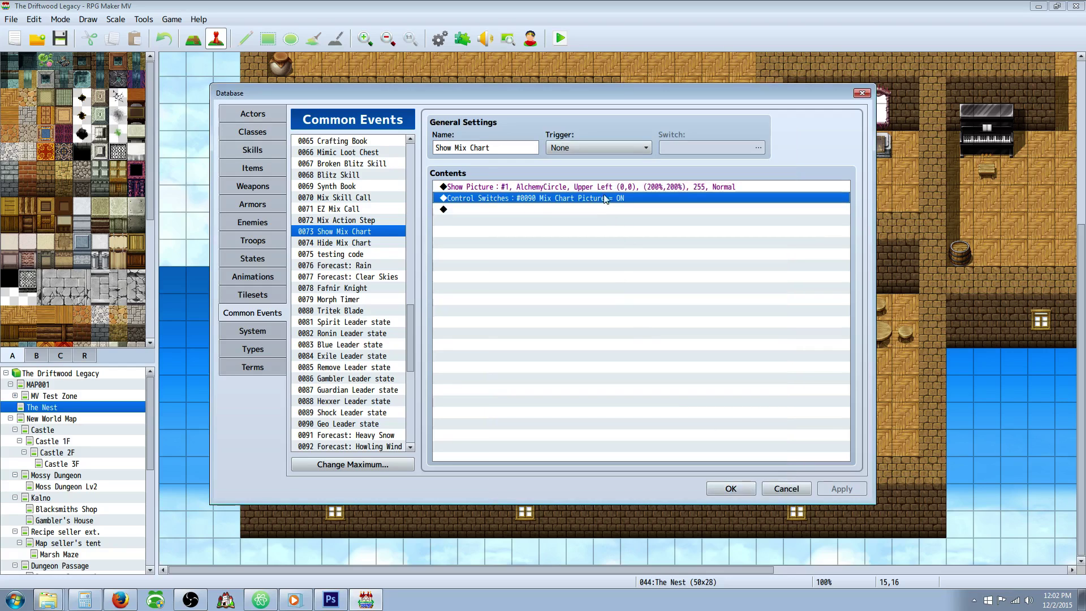
Open 0074 Hide Mix Chart and set its trigger to Parallel on switch 0090 Mix Chart Picture.
{"action": "left_click", "coordinate": [355, 243]}
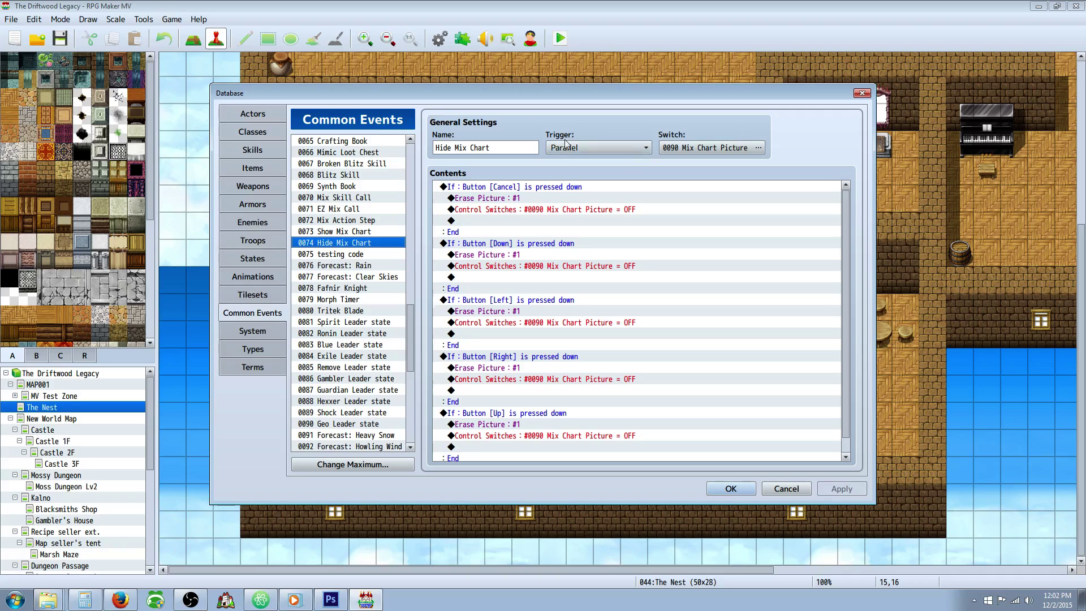
{"action": "left_click", "coordinate": [605, 147]}
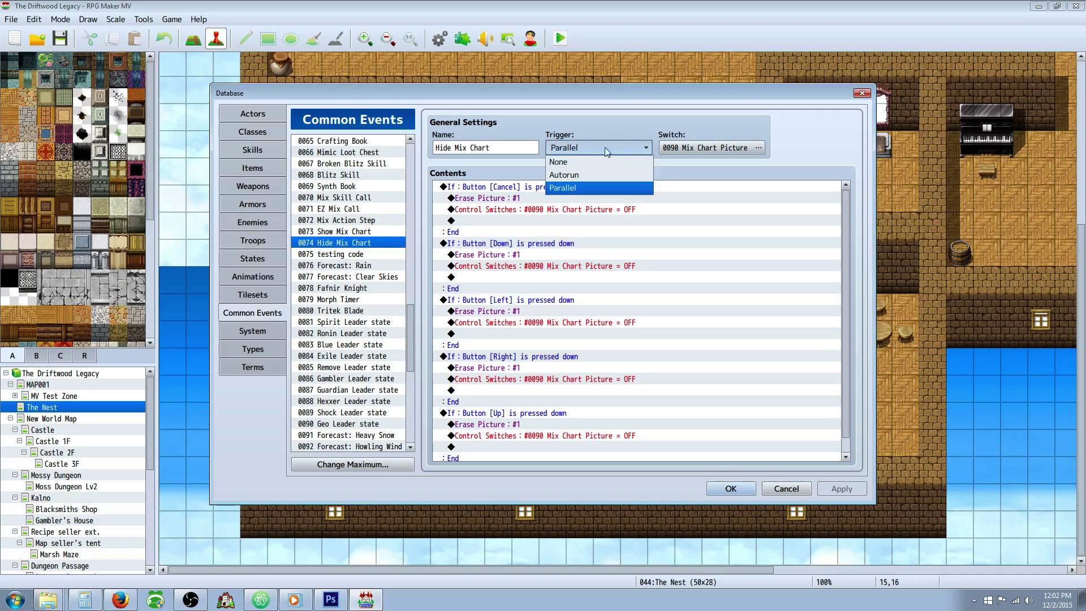
{"action": "left_click", "coordinate": [569, 190]}
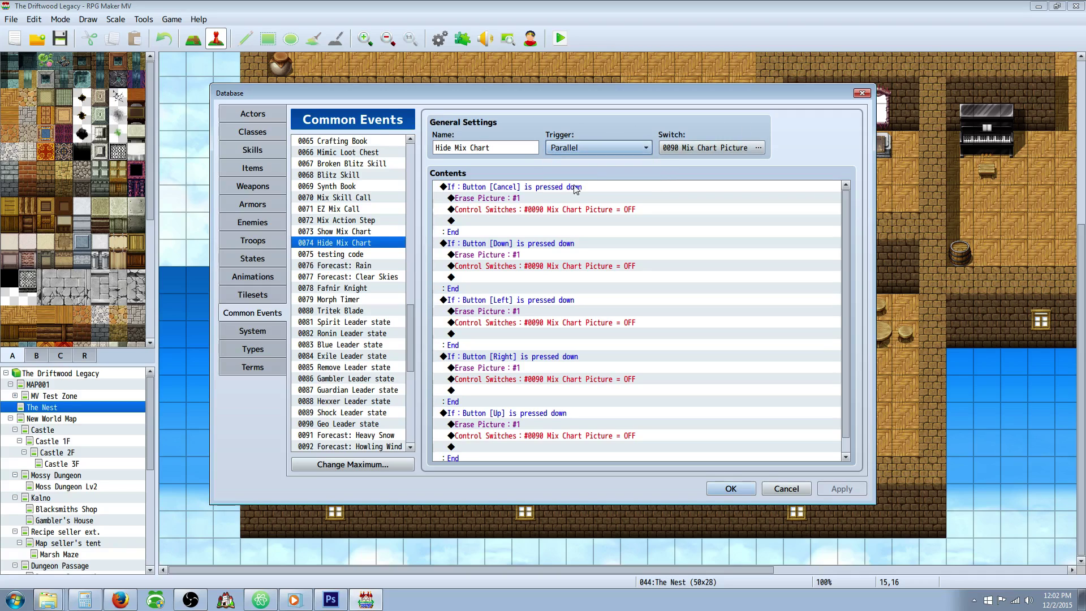
{"action": "left_click", "coordinate": [703, 149]}
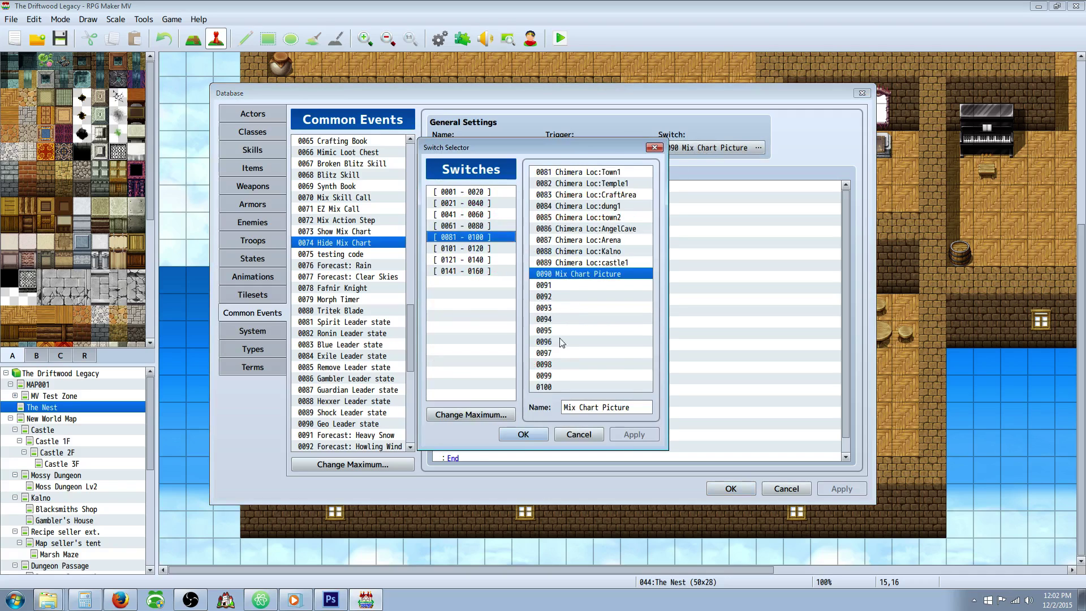
{"action": "left_click", "coordinate": [526, 434]}
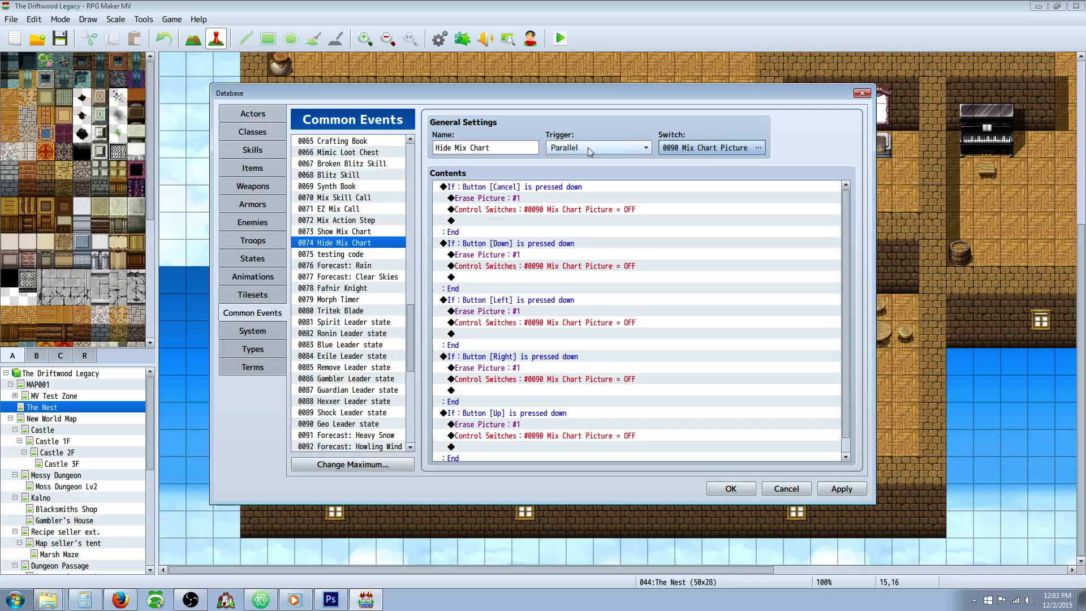
Review the Cancel, Down, Left, Right and Up button condition blocks in the contents.
{"action": "left_click", "coordinate": [516, 187]}
{"action": "left_click", "coordinate": [506, 244]}
{"action": "left_click", "coordinate": [498, 304]}
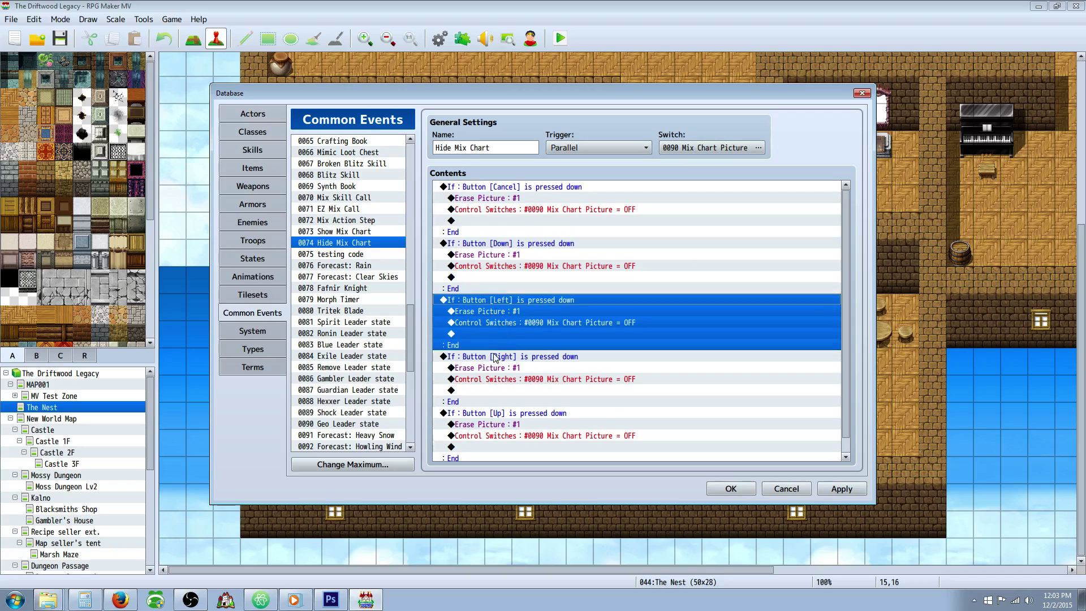
{"action": "left_click", "coordinate": [494, 357]}
{"action": "scroll", "coordinate": [493, 365], "scroll_direction": "down", "scroll_amount": 1}
{"action": "left_click", "coordinate": [489, 399]}
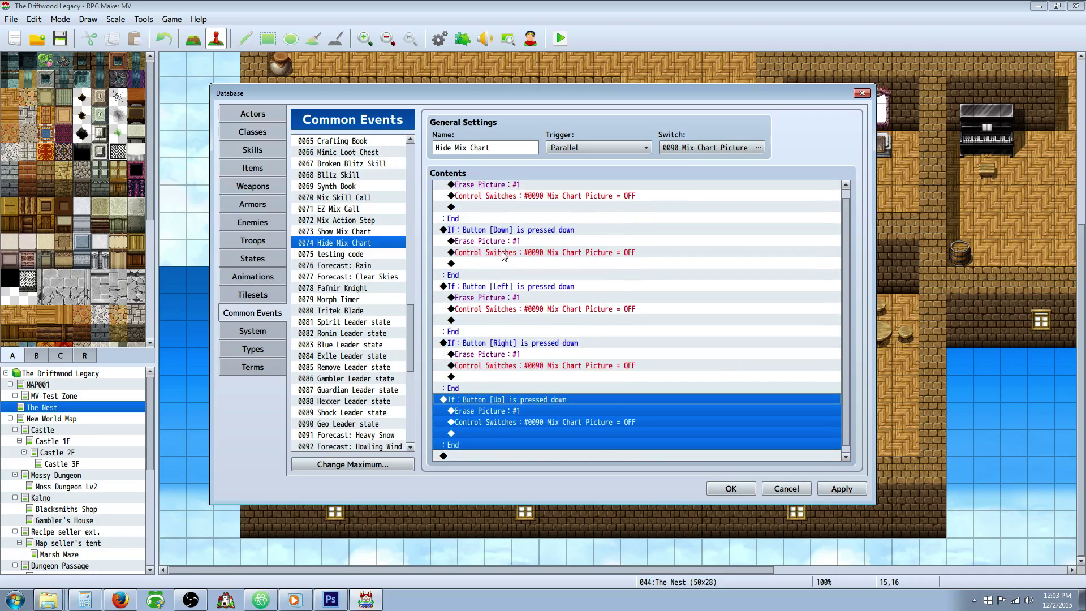
{"action": "left_click", "coordinate": [501, 290]}
{"action": "scroll", "coordinate": [499, 271], "scroll_direction": "up", "scroll_amount": 1}
Start a new command on the empty line in the Cancel block, showing the picture commands page.
{"action": "left_click", "coordinate": [479, 199]}
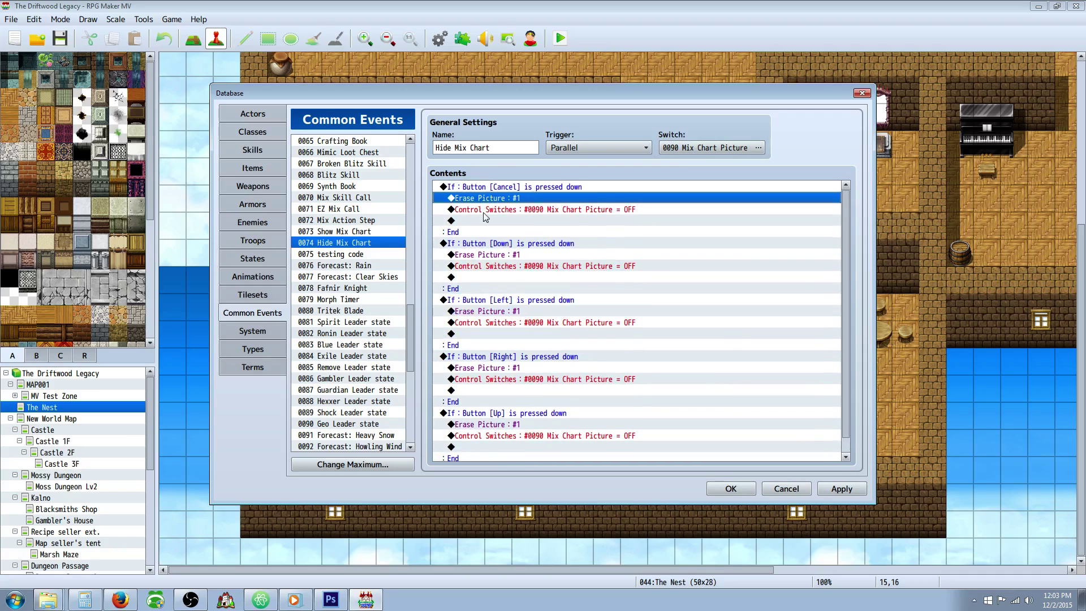
{"action": "left_click", "coordinate": [492, 232]}
{"action": "right_click", "coordinate": [489, 221]}
{"action": "left_click", "coordinate": [505, 231]}
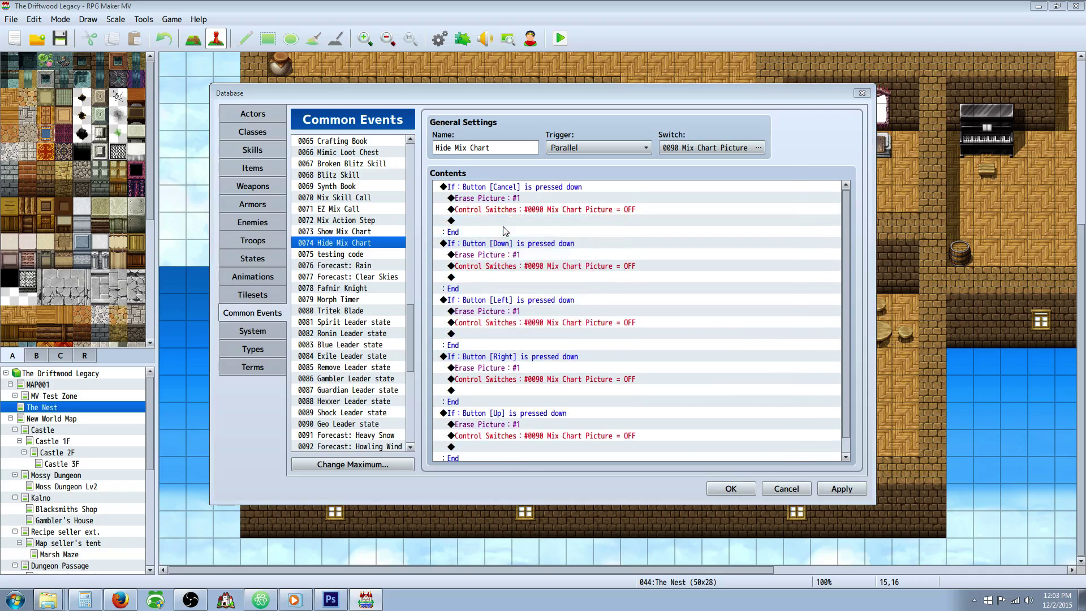
{"action": "left_click", "coordinate": [535, 148]}
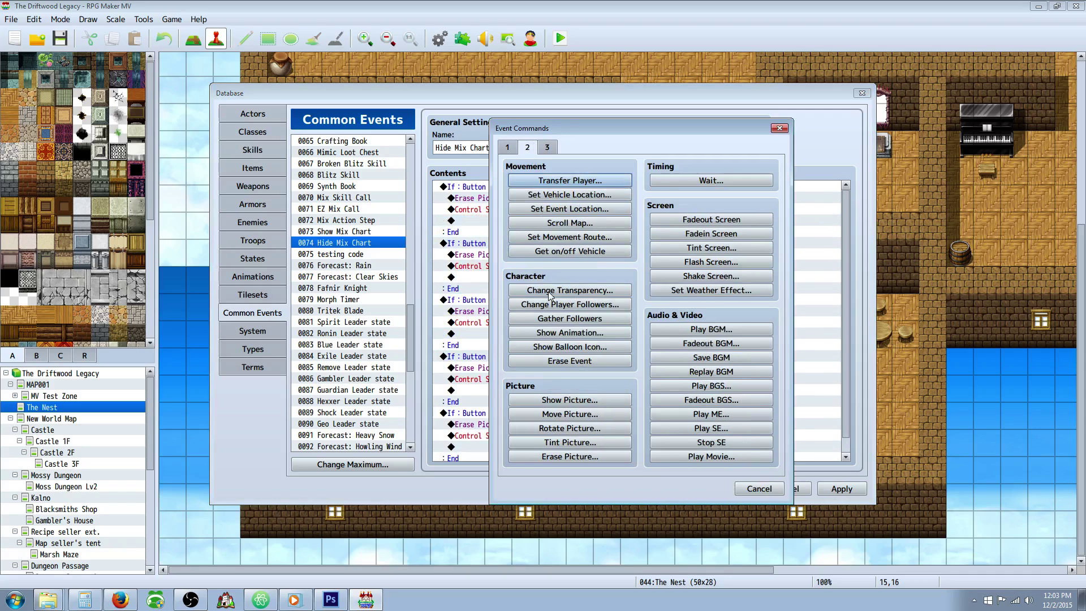
{"action": "left_click", "coordinate": [566, 456]}
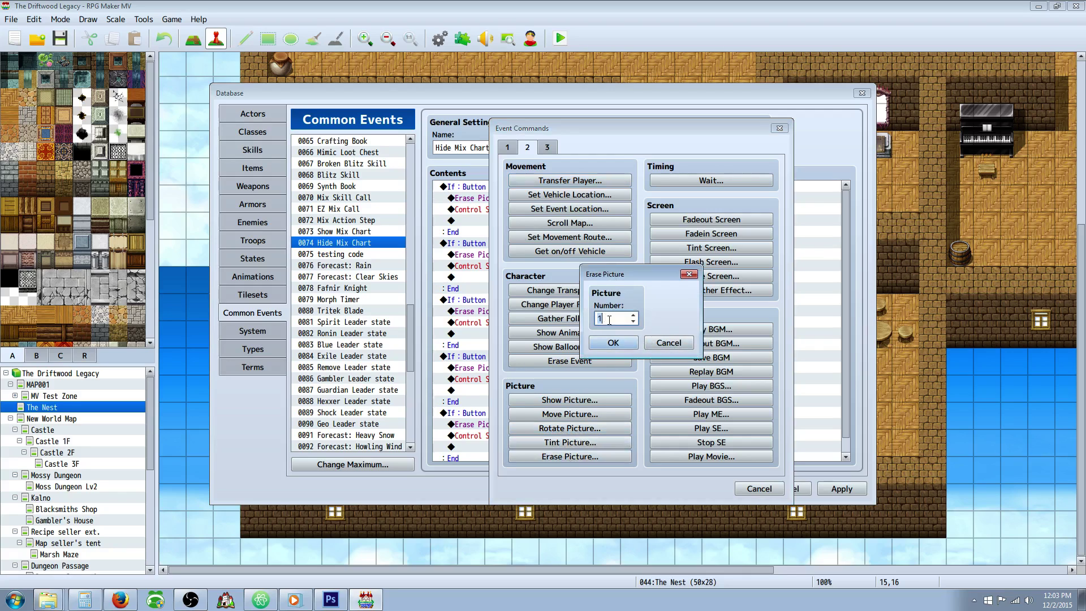
{"action": "left_click", "coordinate": [668, 342]}
{"action": "left_click", "coordinate": [754, 488]}
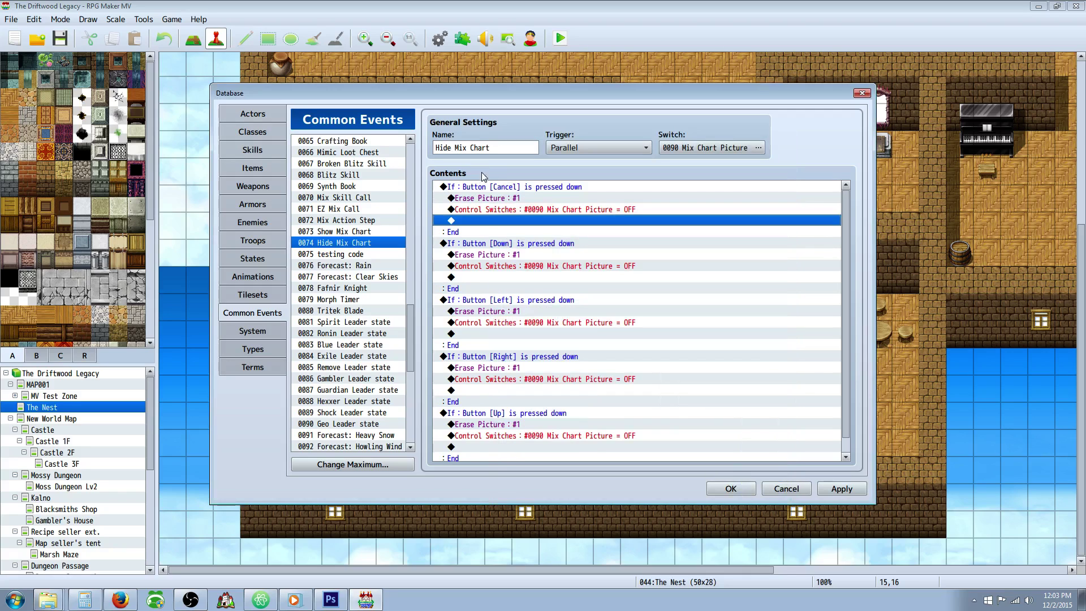
{"action": "left_click", "coordinate": [507, 208]}
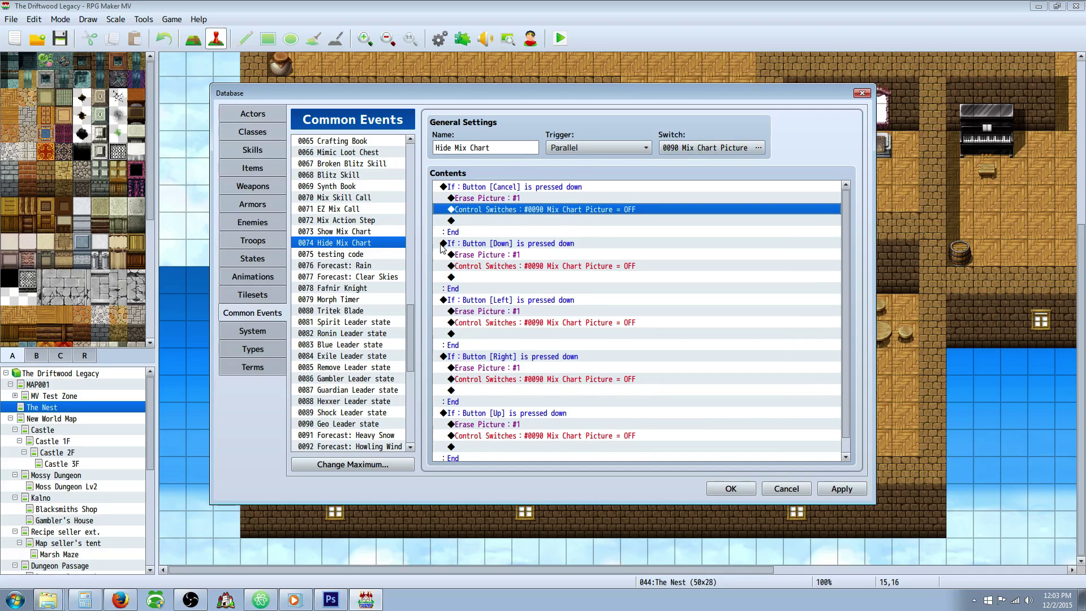
{"action": "left_click", "coordinate": [525, 221]}
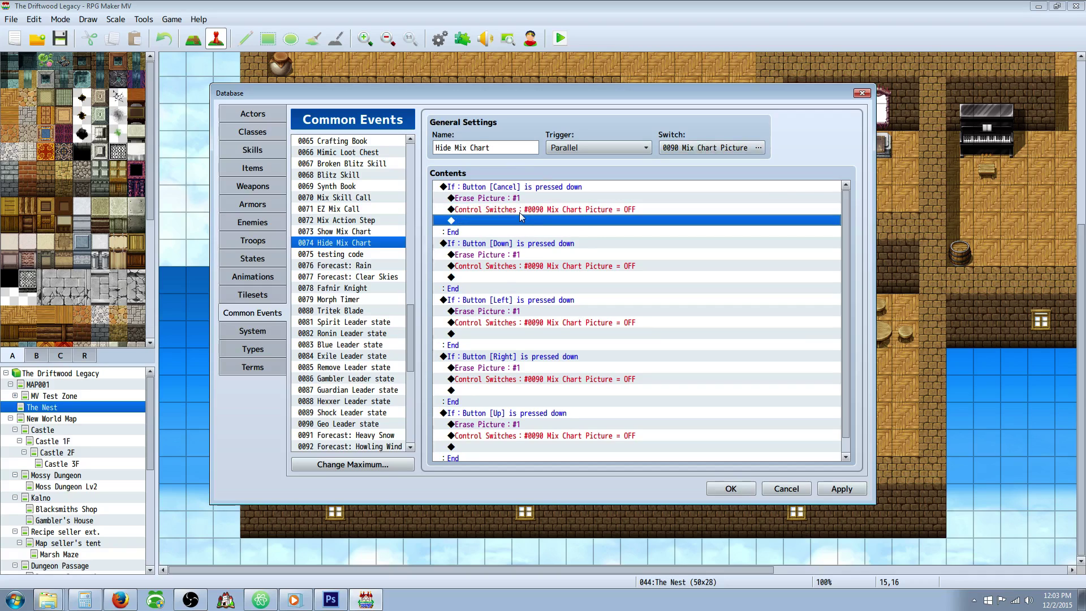
{"action": "left_click", "coordinate": [510, 211]}
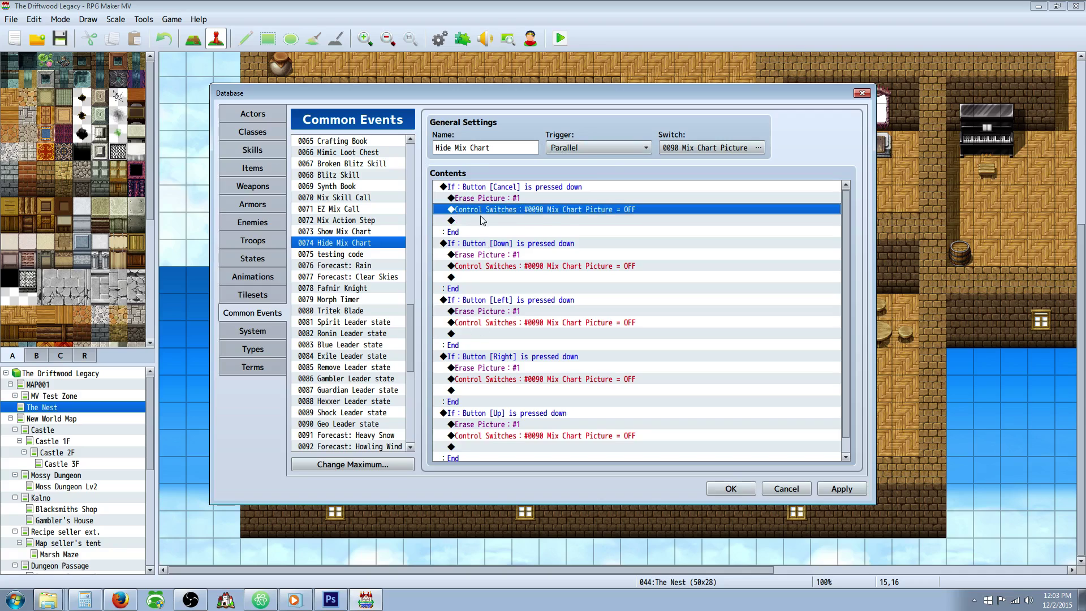
{"action": "left_click", "coordinate": [489, 246]}
{"action": "left_click", "coordinate": [499, 187]}
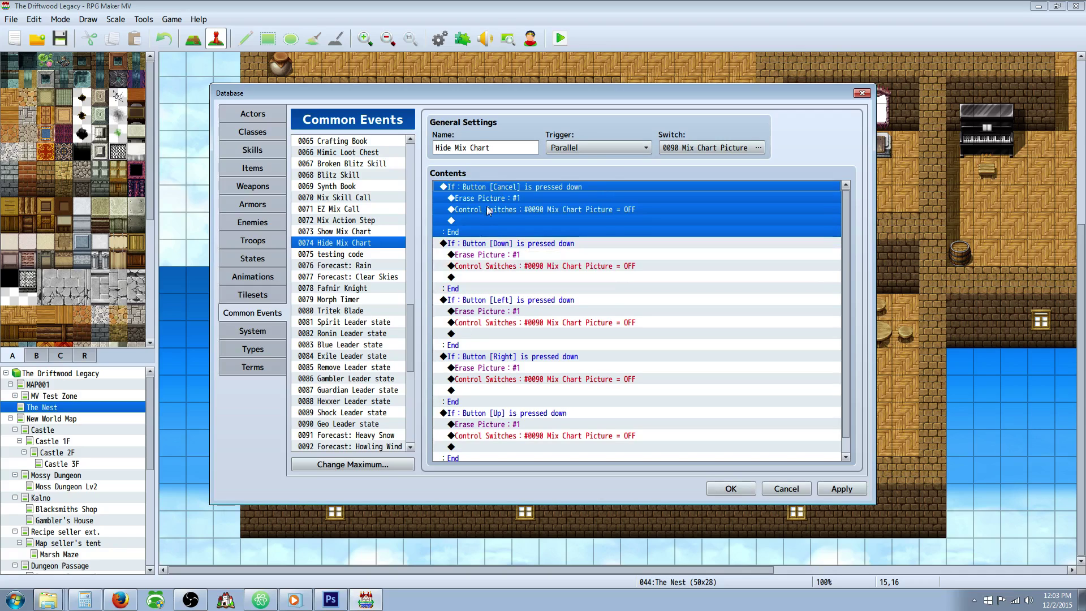
{"action": "left_click", "coordinate": [489, 210]}
{"action": "left_click", "coordinate": [490, 219]}
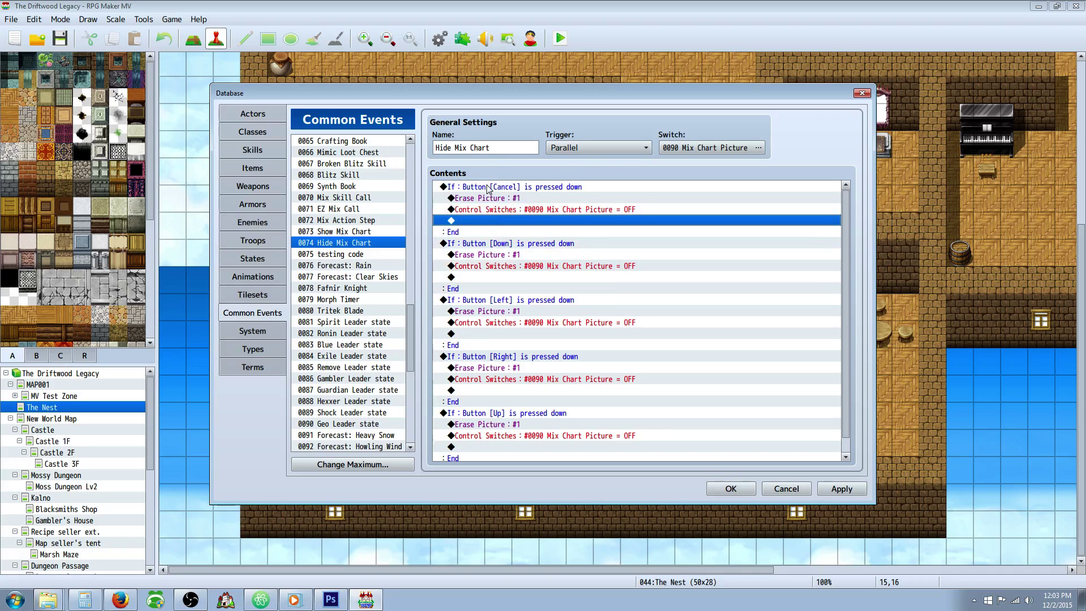
Insert a Conditional Branch in the Cancel block testing the OK button, then switch it to Script.
{"action": "right_click", "coordinate": [473, 221]}
{"action": "left_click", "coordinate": [493, 229]}
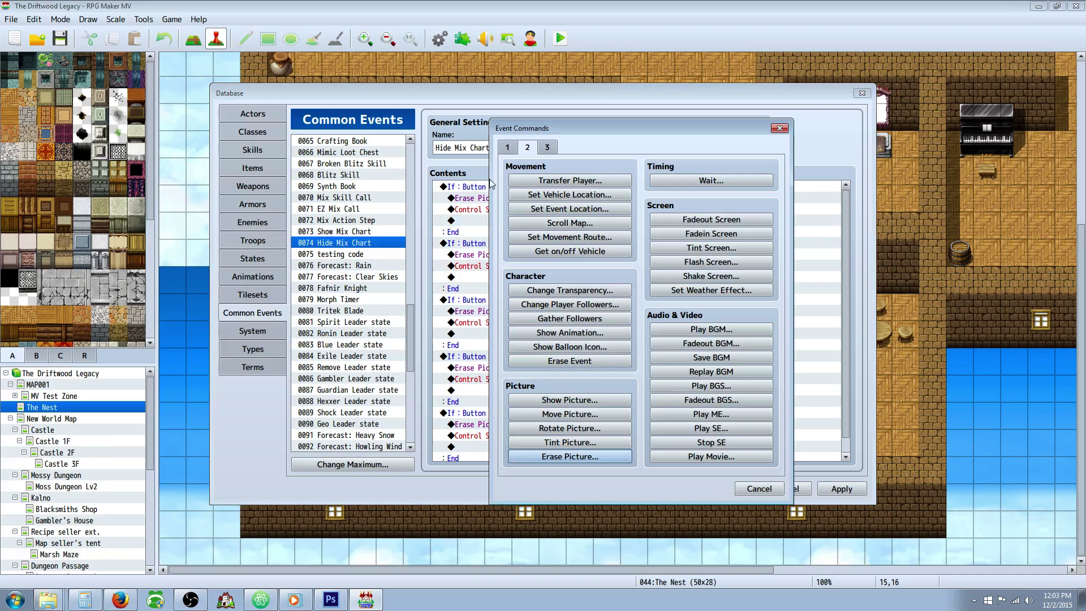
{"action": "left_click", "coordinate": [507, 147]}
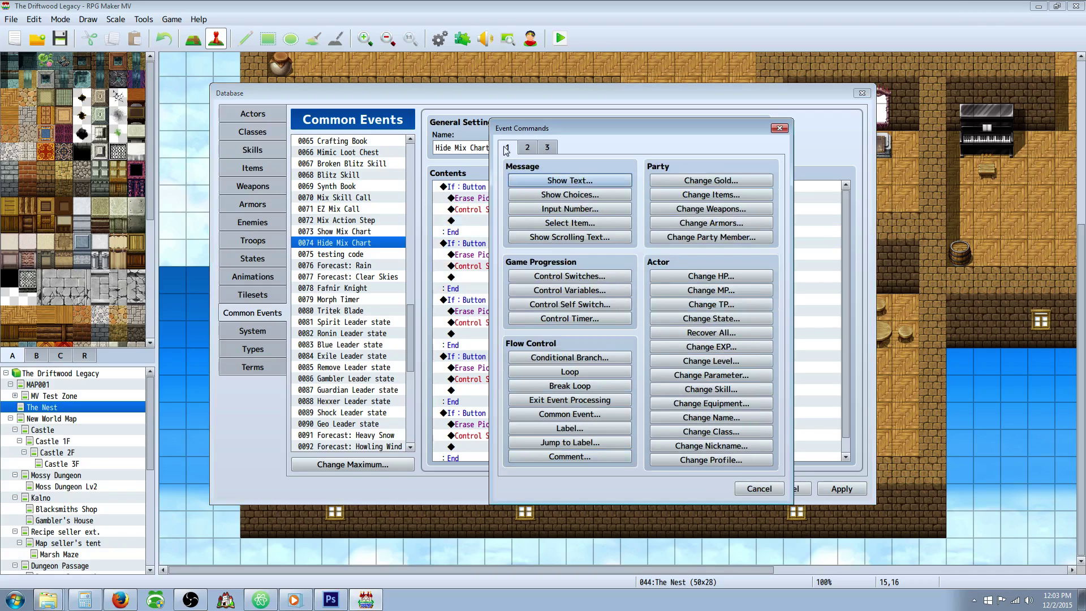
{"action": "left_click", "coordinate": [561, 362]}
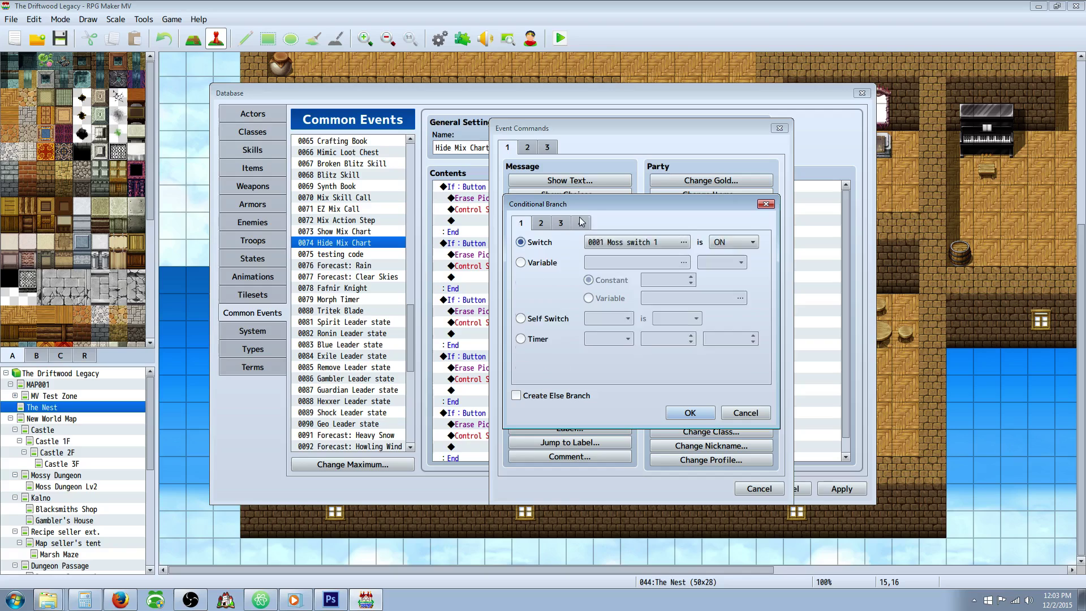
{"action": "left_click", "coordinate": [581, 222]}
{"action": "left_click", "coordinate": [533, 348]}
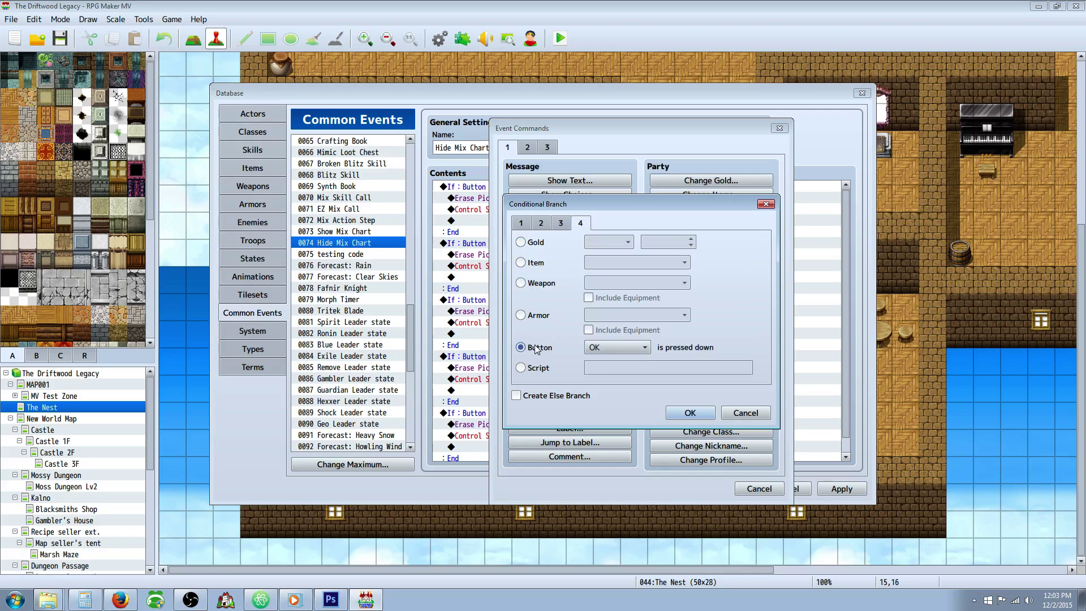
{"action": "left_click", "coordinate": [604, 347]}
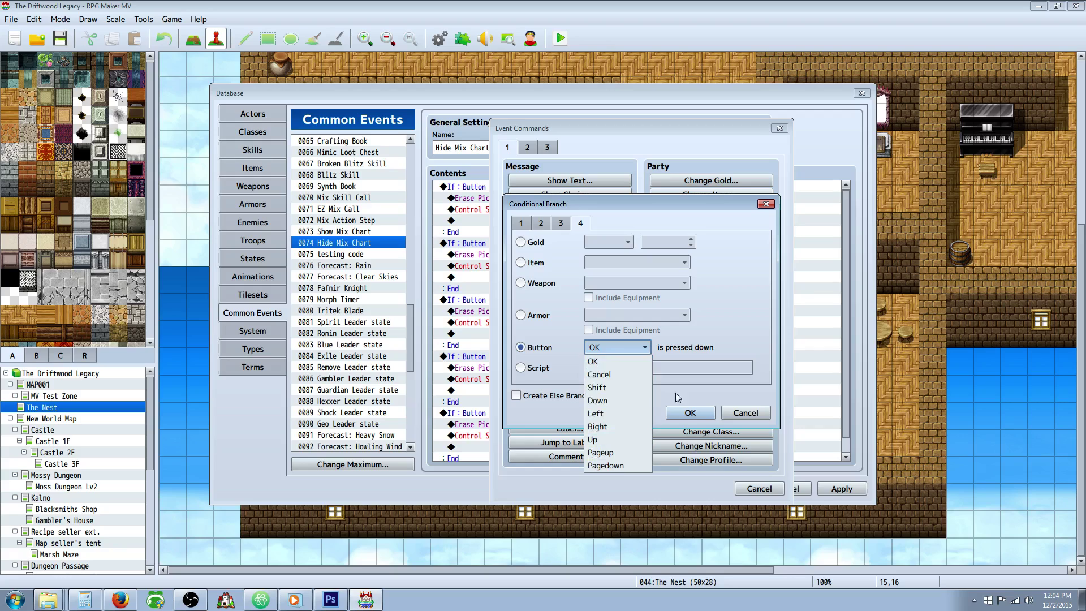
{"action": "left_click", "coordinate": [604, 361]}
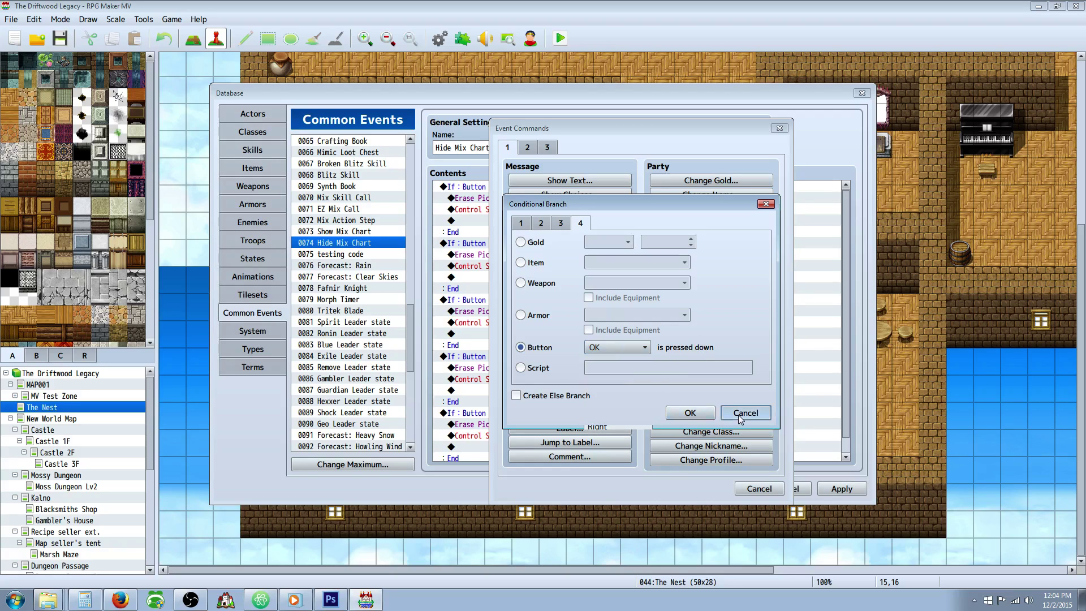
{"action": "left_click", "coordinate": [520, 367]}
Set the branch's Script condition to TouchInput._x and confirm it.
{"action": "left_click", "coordinate": [616, 366]}
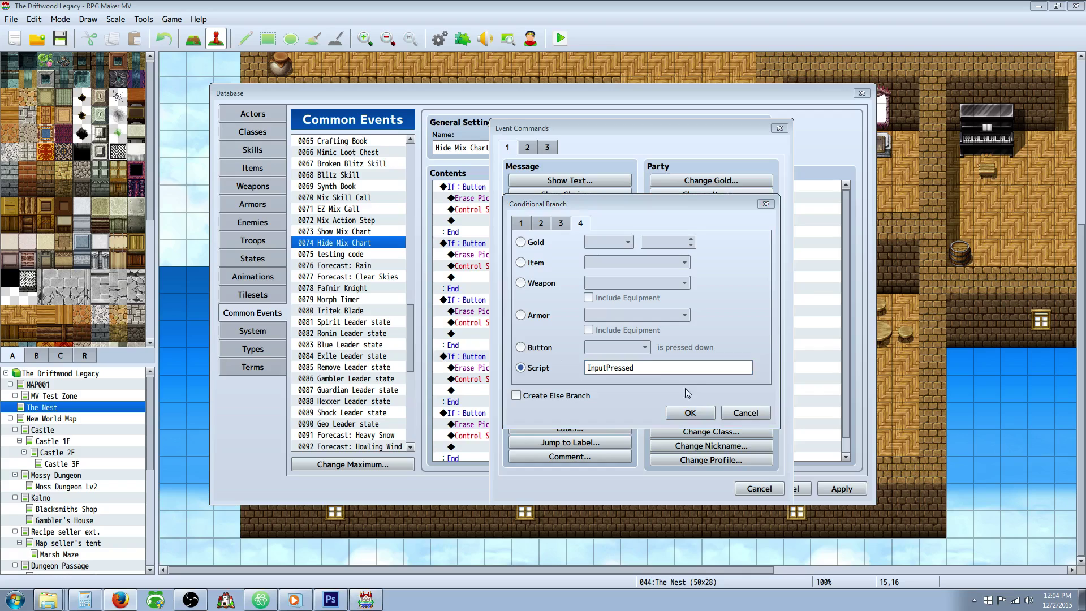
{"action": "left_click", "coordinate": [512, 371]}
{"action": "type", "text": "Touchinput."}
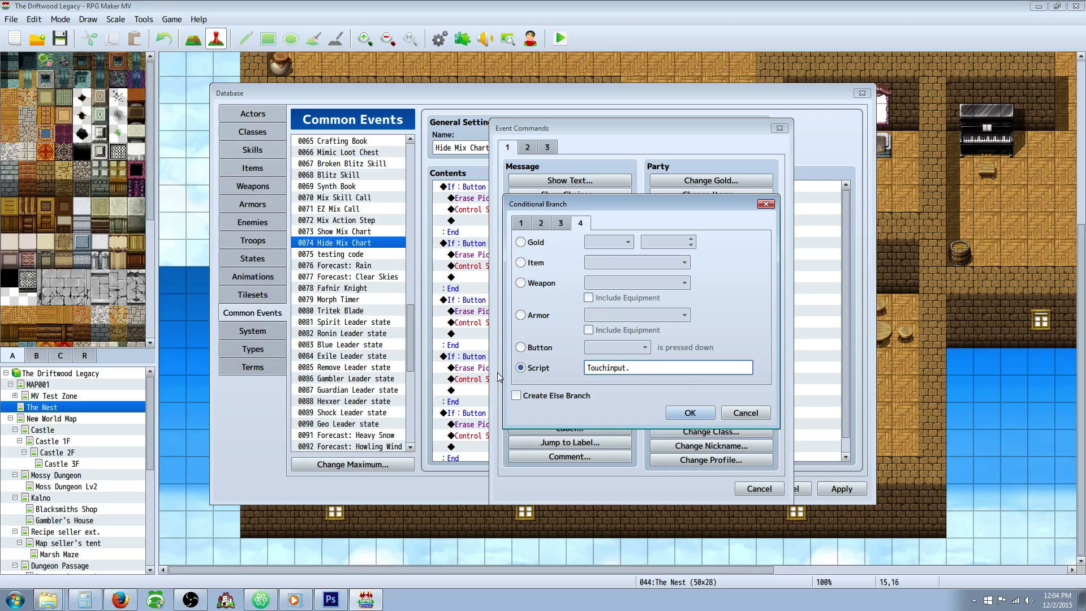
{"action": "key", "text": "BackSpace"}
{"action": "key", "text": "BackSpace"}
{"action": "key", "text": "BackSpace"}
{"action": "key", "text": "BackSpace"}
{"action": "key", "text": "BackSpace"}
{"action": "type", "text": "npu"}
{"action": "left_click", "coordinate": [690, 413]}
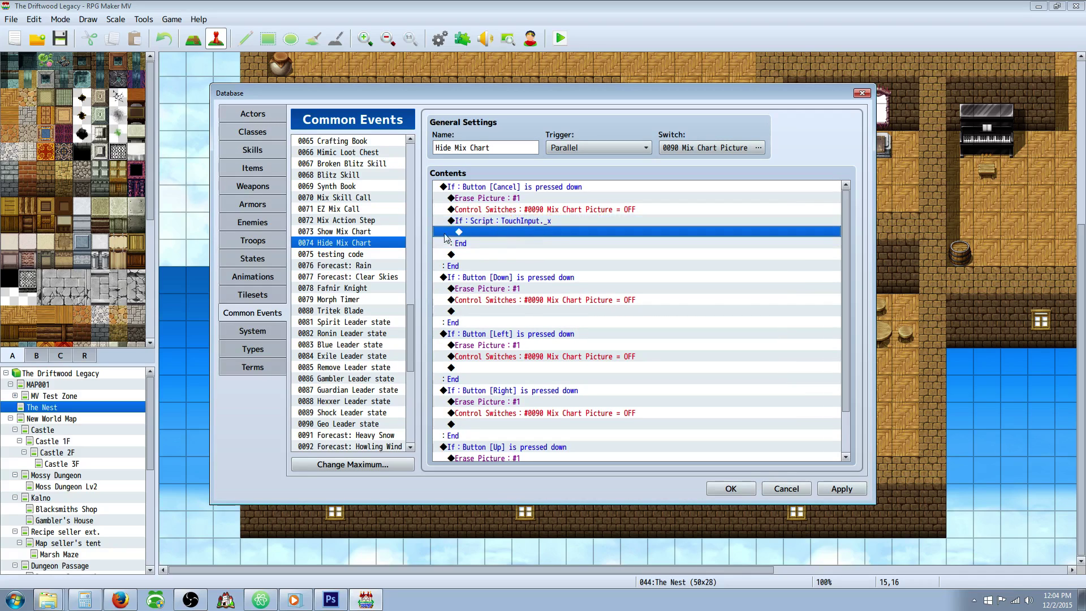
Delete the nested TouchInput._x script branch from the Cancel block.
{"action": "left_click", "coordinate": [498, 221]}
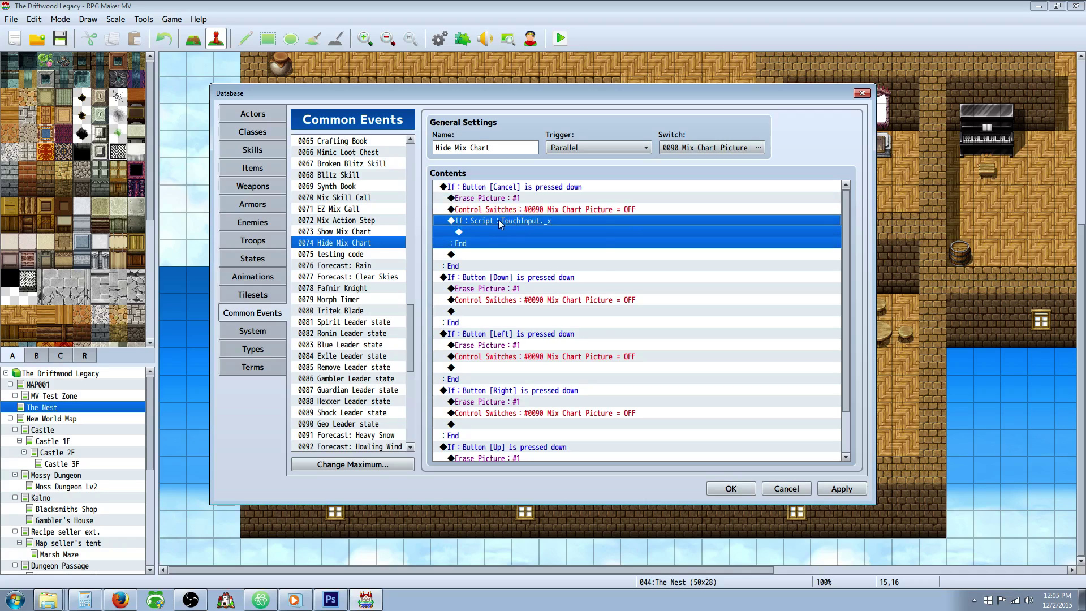
{"action": "right_click", "coordinate": [498, 220]}
{"action": "left_click", "coordinate": [540, 243]}
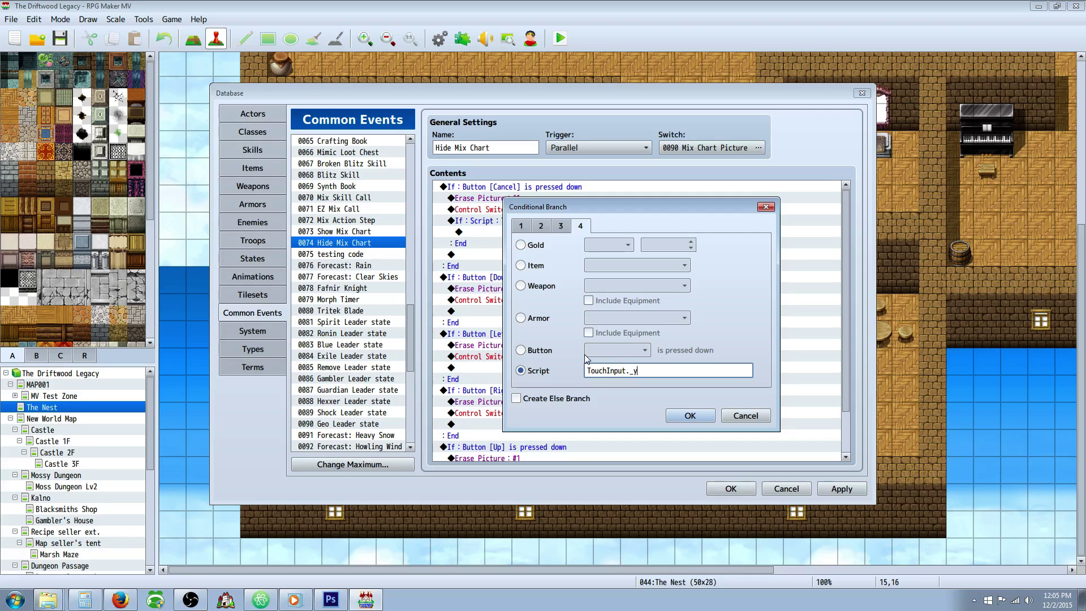
{"action": "left_click", "coordinate": [741, 417]}
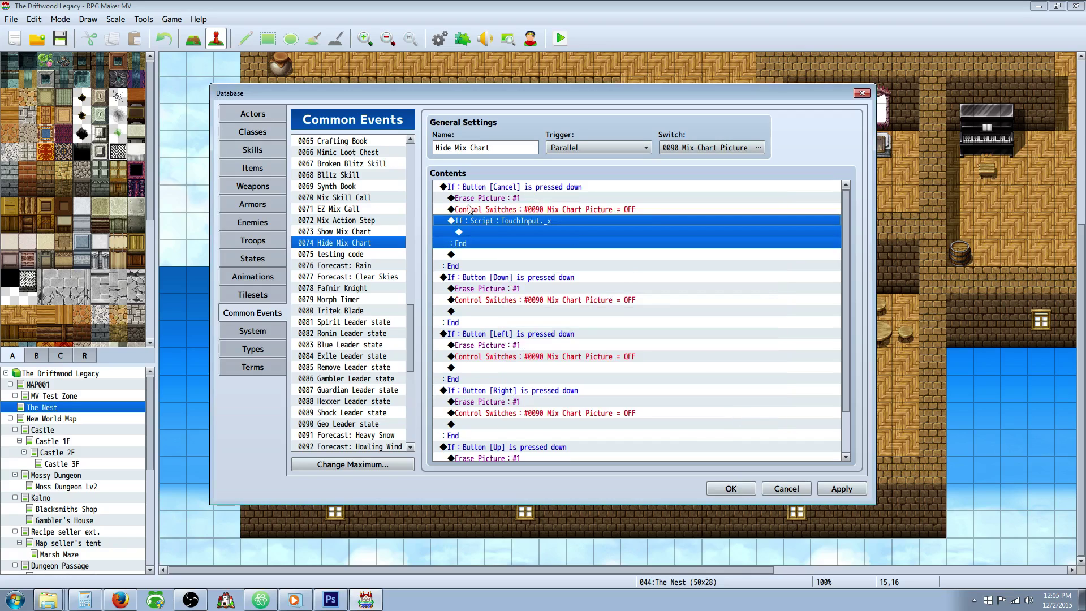
{"action": "key", "text": "Delete"}
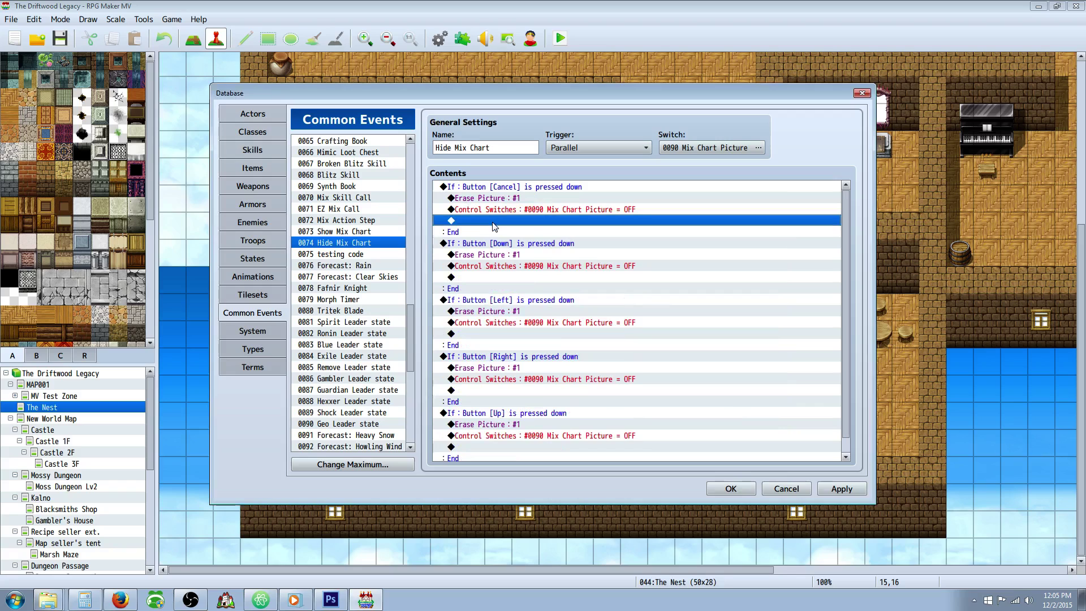
Review the Cancel, Down, Left, Right and Up button conditions and the switch 0090 OFF command.
{"action": "left_click", "coordinate": [507, 187]}
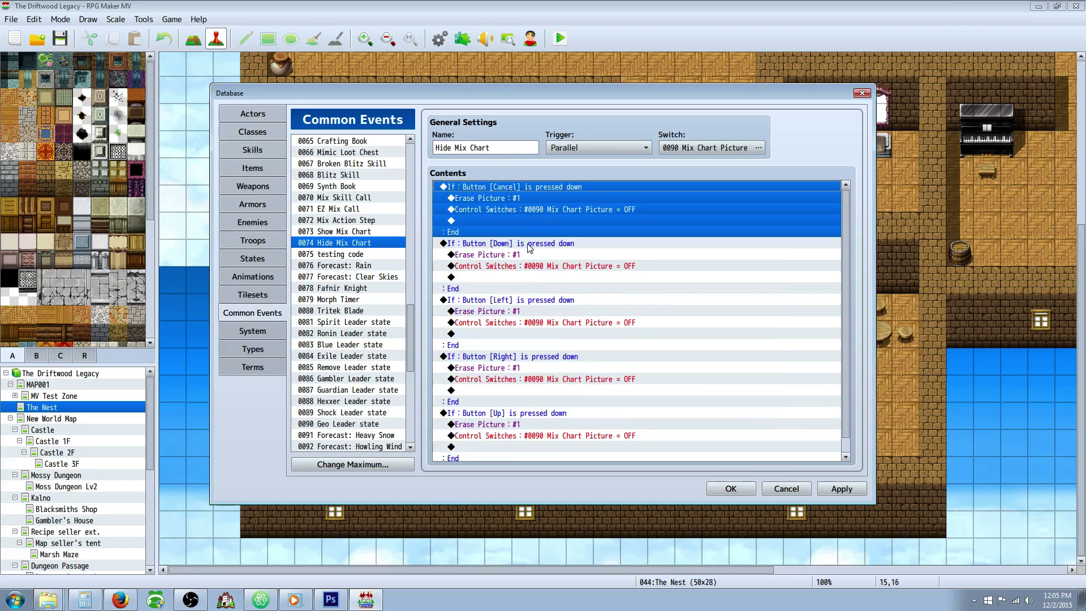
{"action": "left_click", "coordinate": [518, 279]}
{"action": "left_click", "coordinate": [513, 308]}
{"action": "scroll", "coordinate": [511, 319], "scroll_direction": "down", "scroll_amount": 1}
{"action": "left_click", "coordinate": [514, 346]}
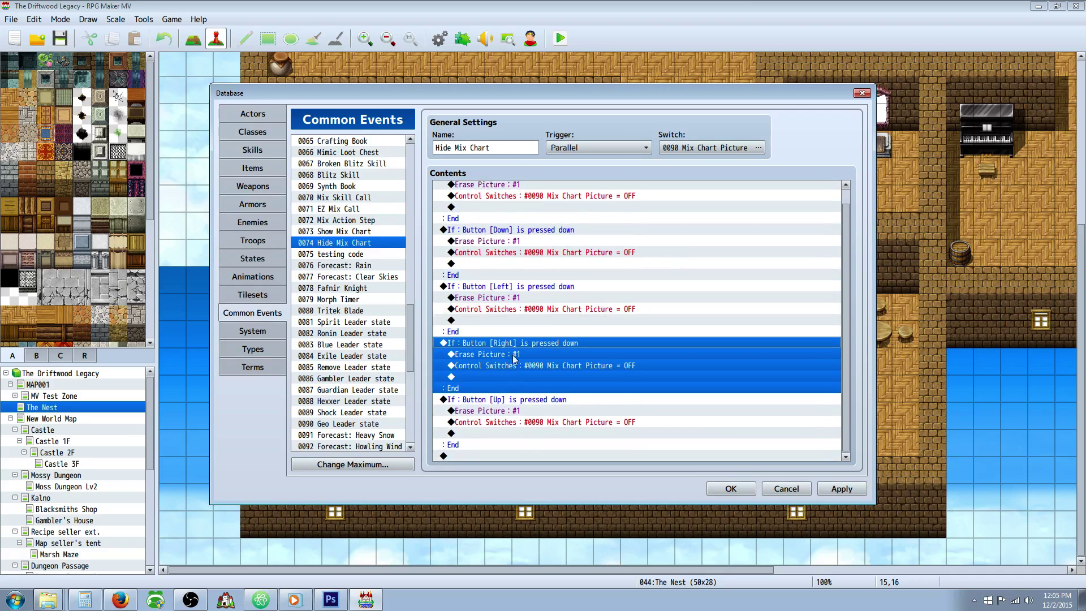
{"action": "left_click", "coordinate": [517, 400]}
{"action": "scroll", "coordinate": [523, 322], "scroll_direction": "up", "scroll_amount": 1}
{"action": "scroll", "coordinate": [526, 282], "scroll_direction": "down", "scroll_amount": 1}
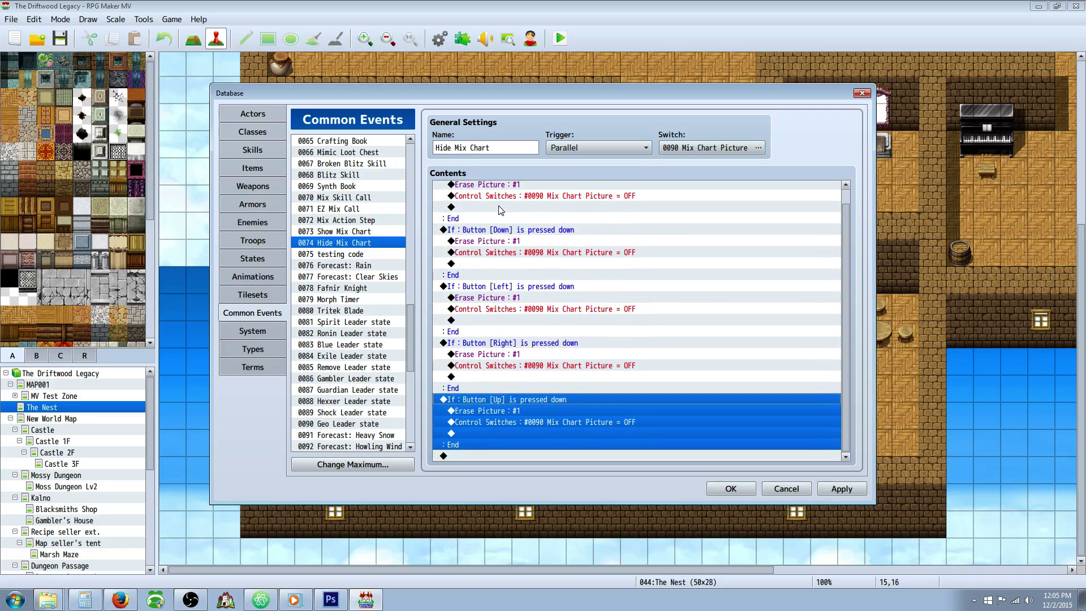
{"action": "left_click", "coordinate": [580, 342]}
{"action": "left_click", "coordinate": [565, 398]}
{"action": "scroll", "coordinate": [570, 386], "scroll_direction": "up", "scroll_amount": 1}
{"action": "left_click", "coordinate": [503, 186]}
{"action": "left_click", "coordinate": [493, 209]}
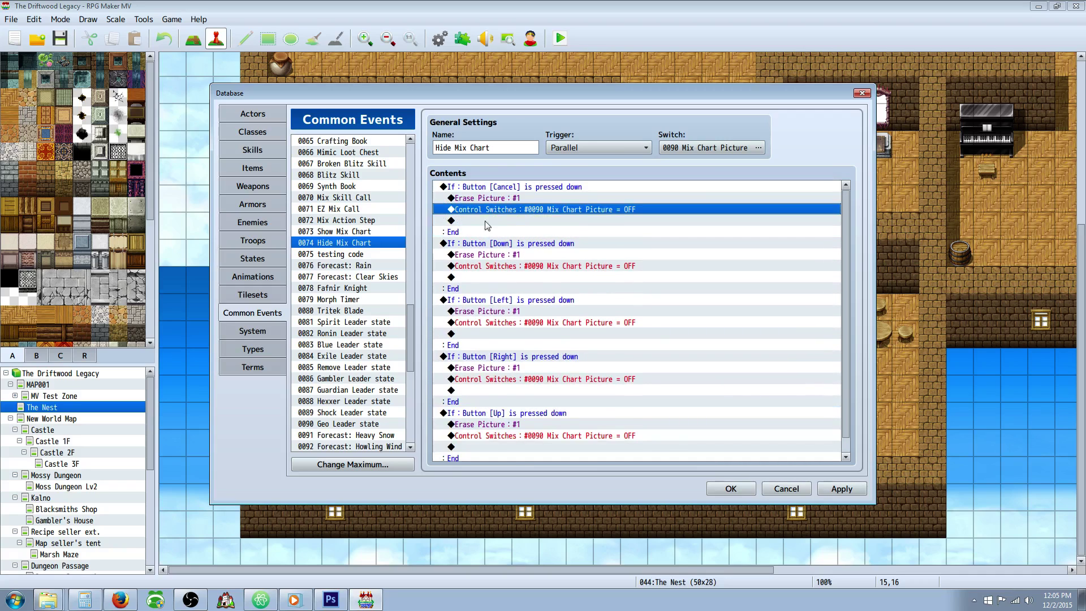
Show item 0188 Alchemy Mix Chart, keep it a Key Item, and review its description and Show Mix Chart effect.
{"action": "left_click", "coordinate": [252, 168]}
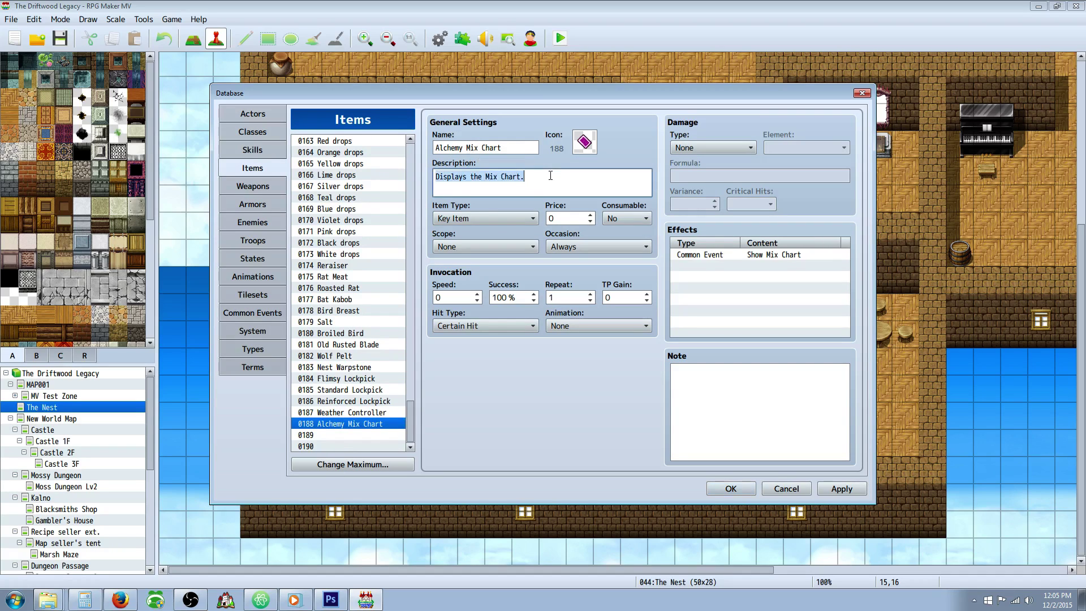
{"action": "left_click", "coordinate": [473, 218]}
{"action": "left_click", "coordinate": [472, 217]}
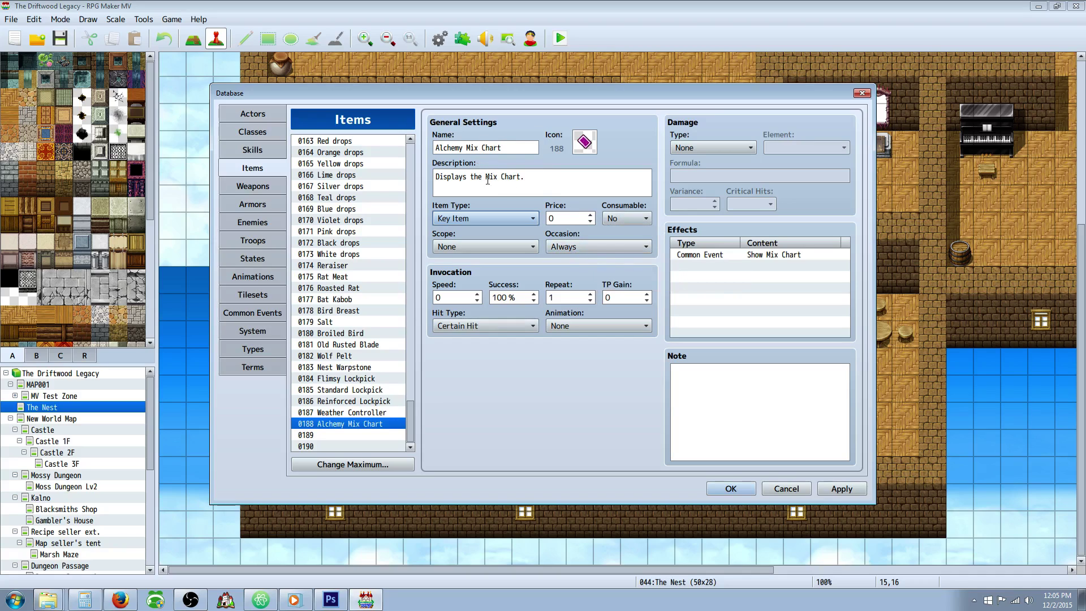
{"action": "left_click", "coordinate": [527, 179]}
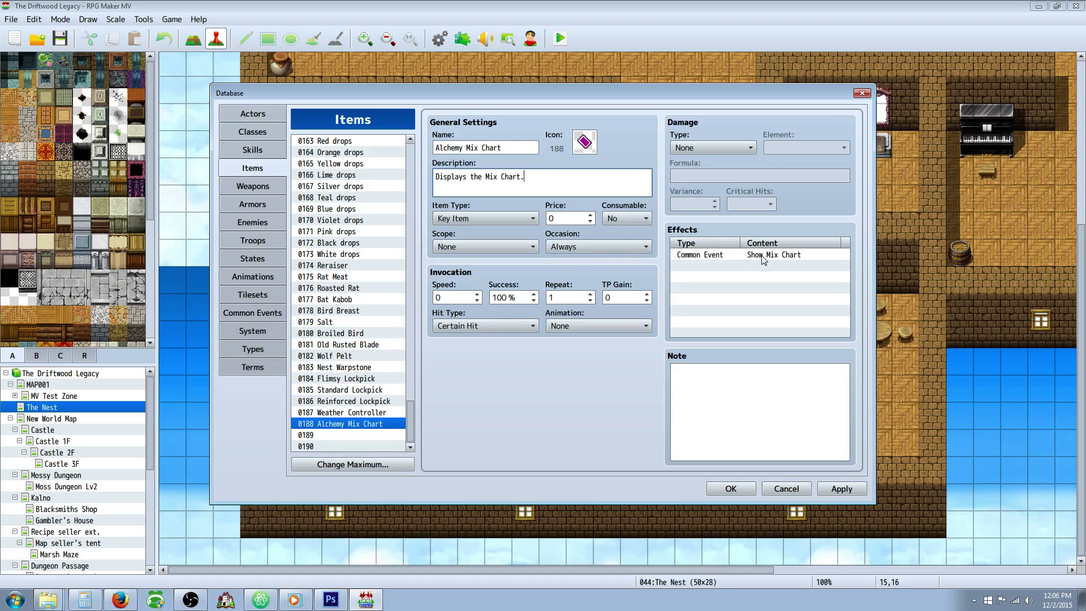
{"action": "left_click", "coordinate": [739, 255]}
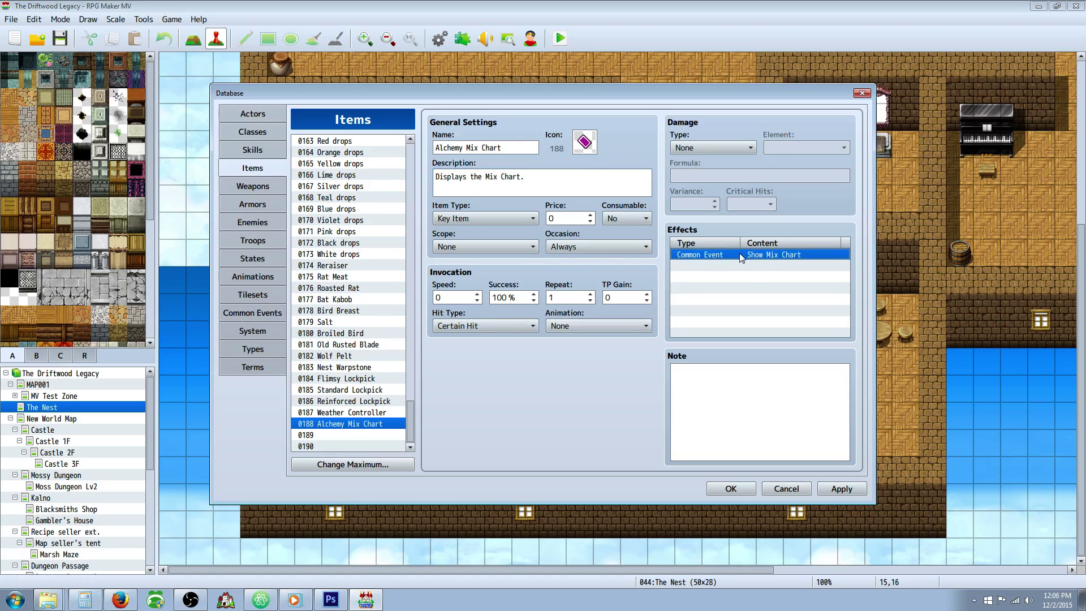
Add a Common Event effect calling 'Show Mix Chart' to the Alchemy Mix Chart item.
{"action": "right_click", "coordinate": [692, 266]}
{"action": "left_click", "coordinate": [711, 271]}
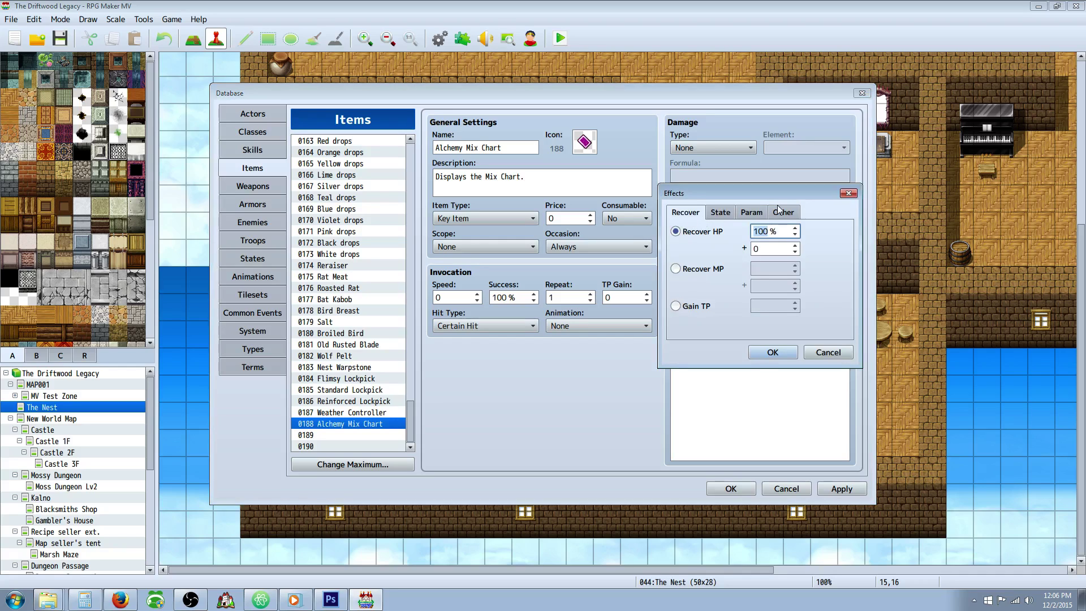
{"action": "left_click_drag", "start_coordinate": [777, 194], "coordinate": [776, 248]}
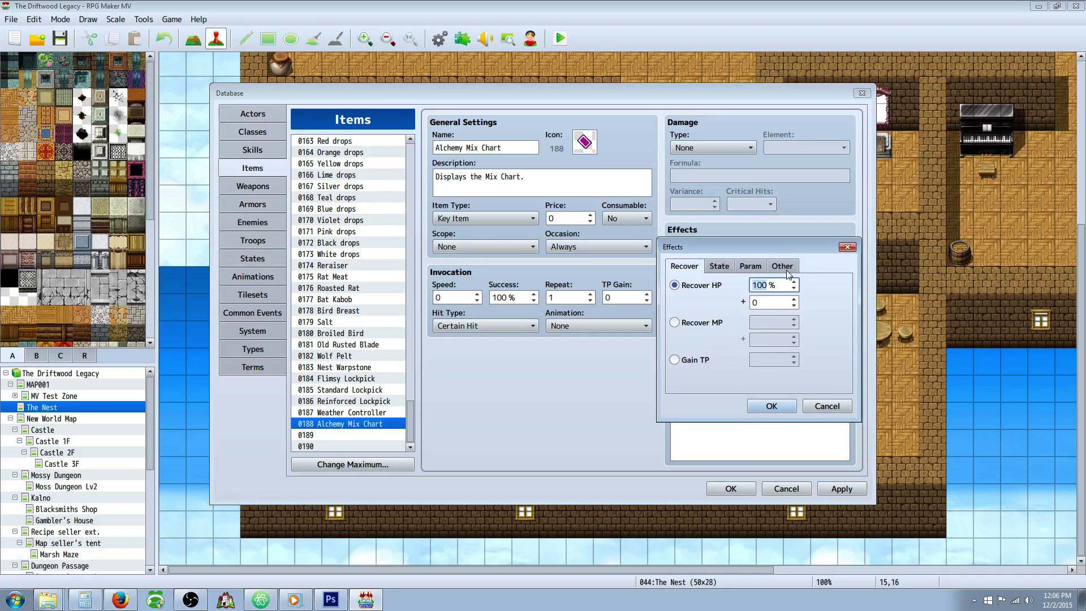
{"action": "left_click", "coordinate": [782, 266]}
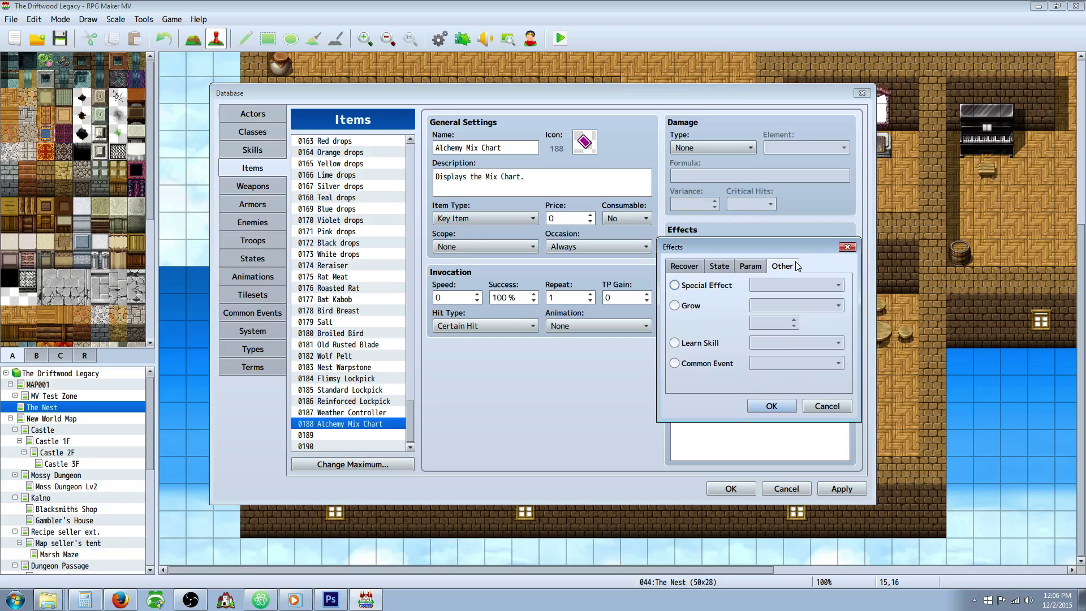
{"action": "left_click", "coordinate": [705, 362]}
{"action": "left_click", "coordinate": [786, 363]}
{"action": "key", "text": "Escape"}
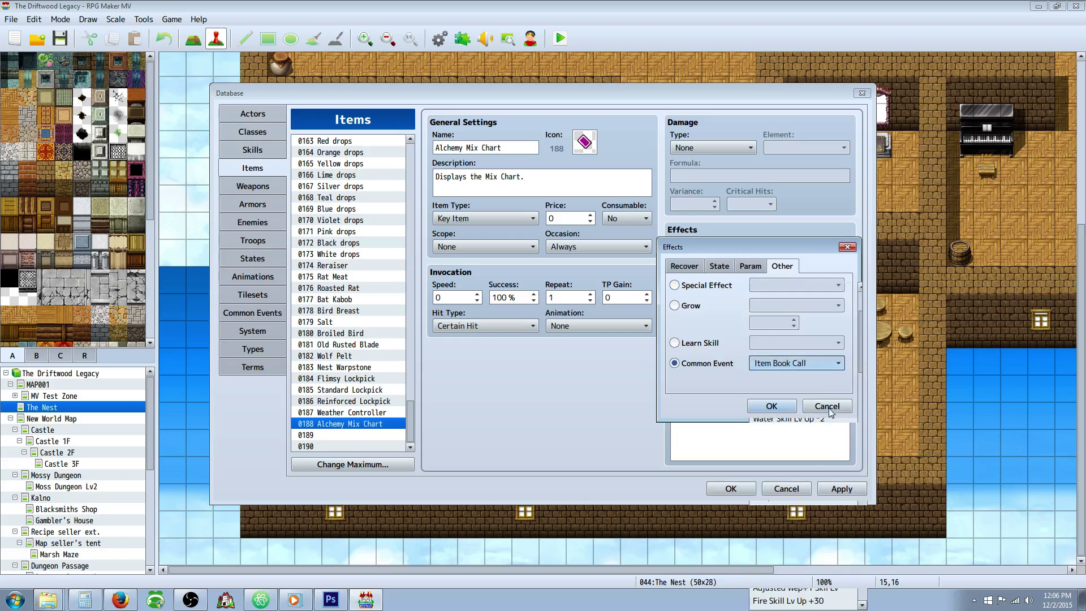
{"action": "left_click", "coordinate": [763, 363]}
{"action": "left_click", "coordinate": [761, 384]}
{"action": "left_click", "coordinate": [814, 410]}
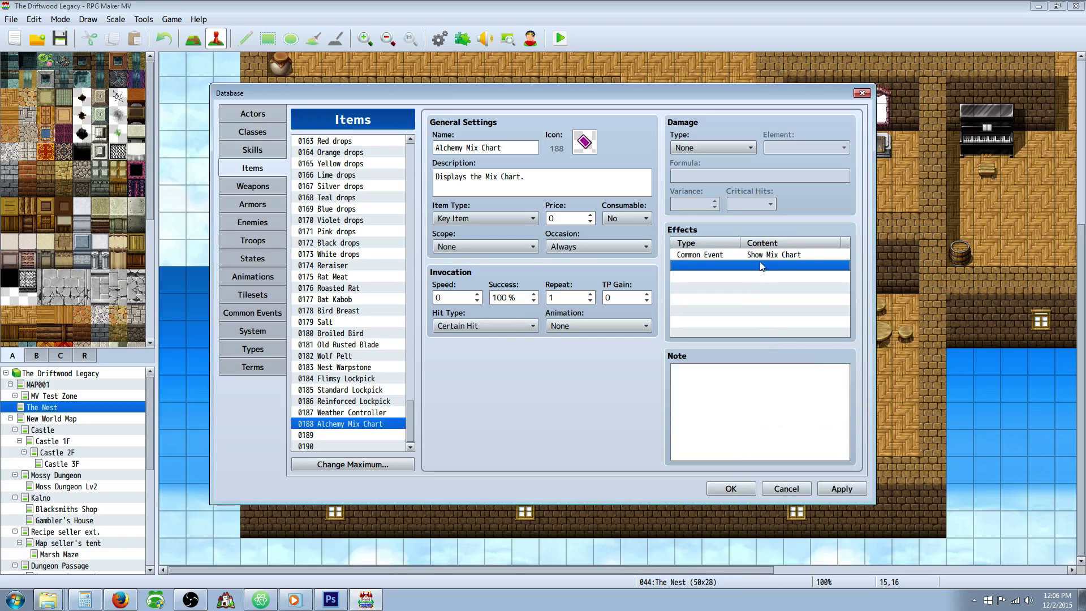
Review Show Mix Chart: it turns on the Mix Chart Picture switch and shows the AlchemyCircle picture.
{"action": "left_click", "coordinate": [260, 313]}
{"action": "left_click", "coordinate": [362, 231]}
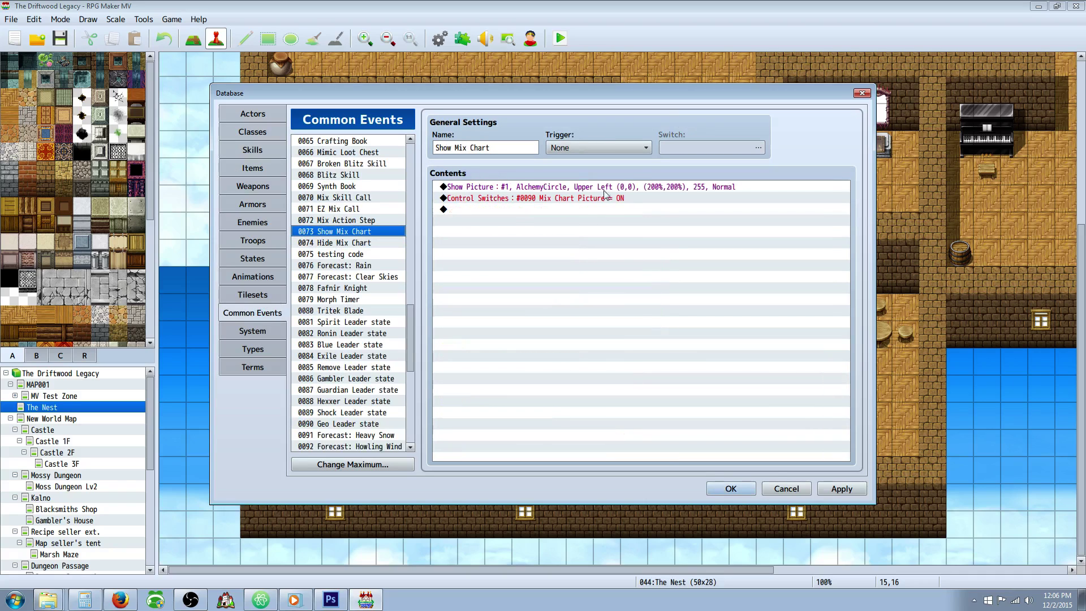
{"action": "left_click", "coordinate": [585, 197]}
{"action": "left_click", "coordinate": [585, 189]}
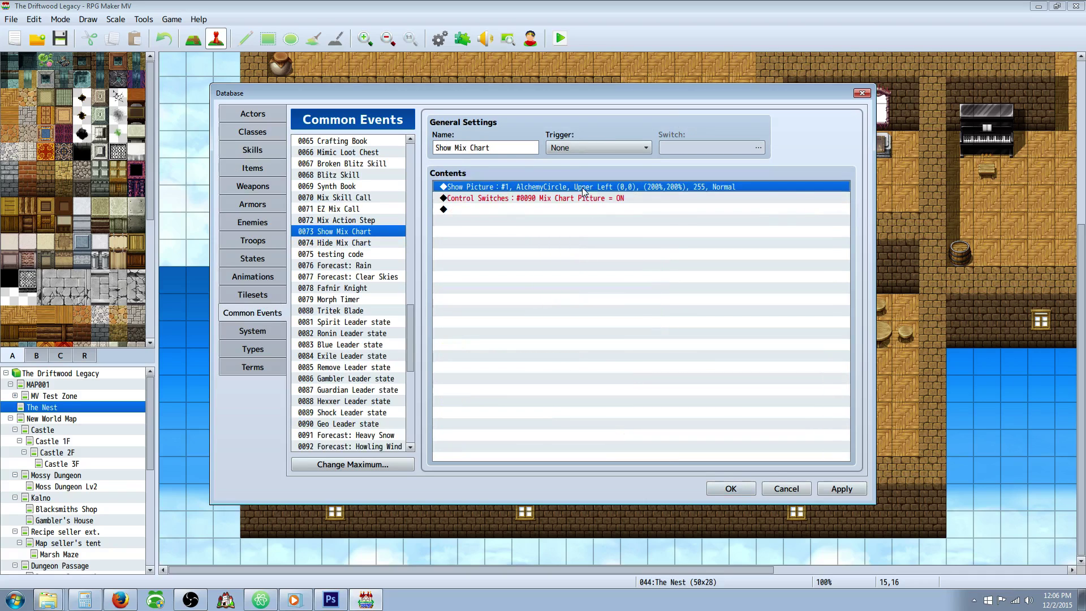
{"action": "left_click", "coordinate": [498, 202]}
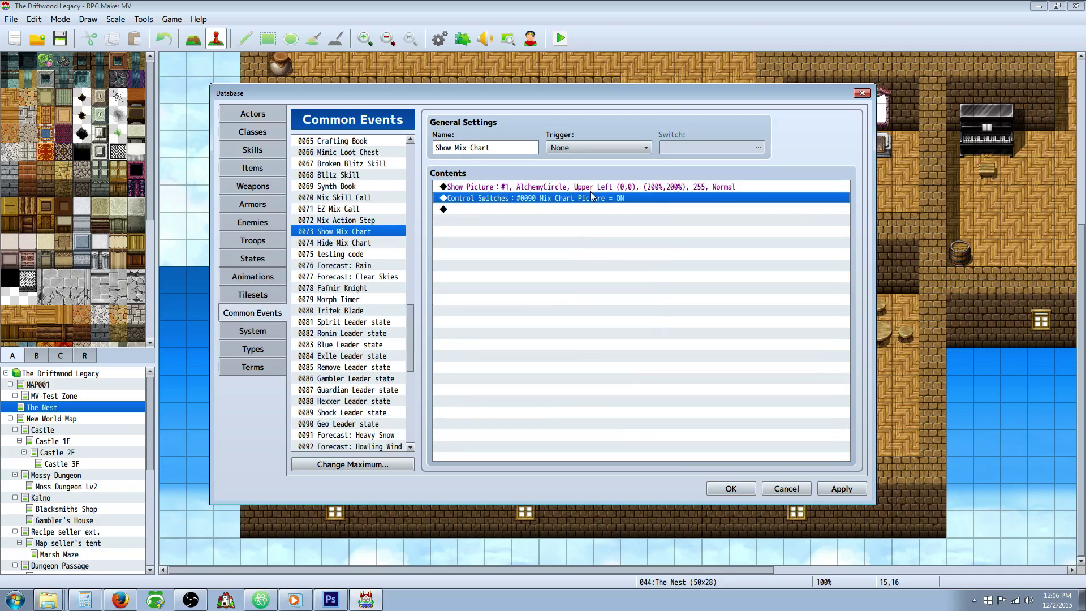
Inspect Hide Mix Chart's Cancel, Down and Left button conditions and their switch-off commands.
{"action": "left_click", "coordinate": [348, 243]}
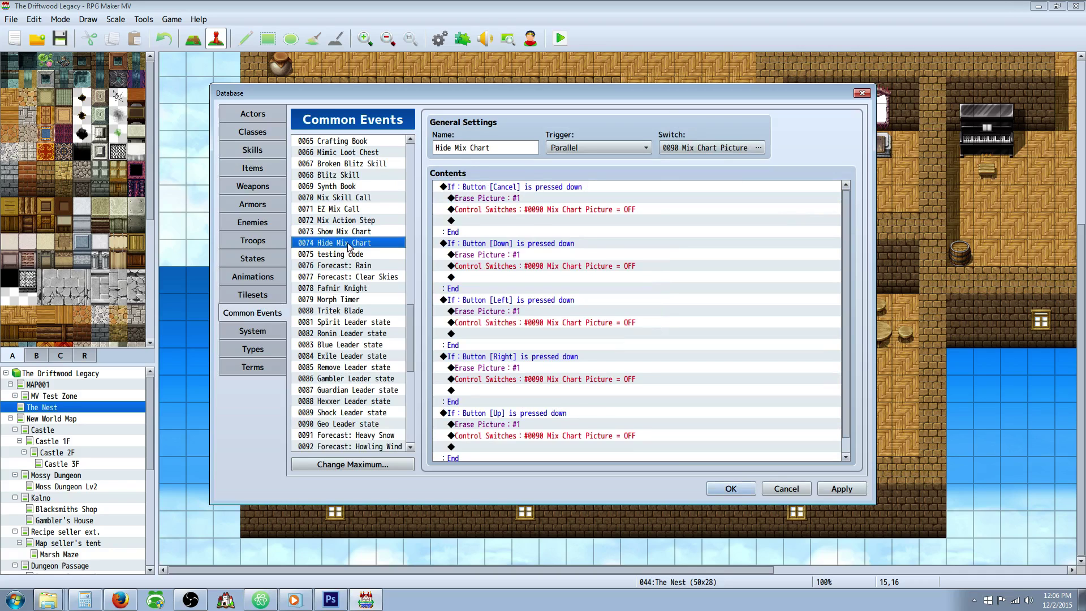
{"action": "left_click", "coordinate": [520, 191]}
{"action": "left_click", "coordinate": [499, 244]}
{"action": "left_click", "coordinate": [503, 300]}
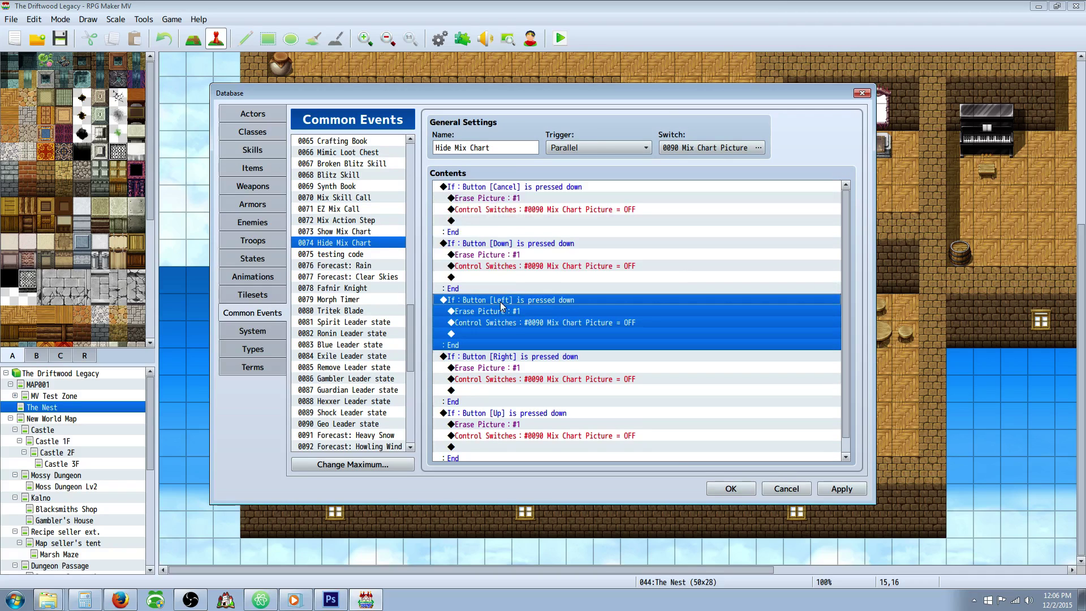
{"action": "left_click", "coordinate": [520, 244]}
{"action": "left_click", "coordinate": [516, 267]}
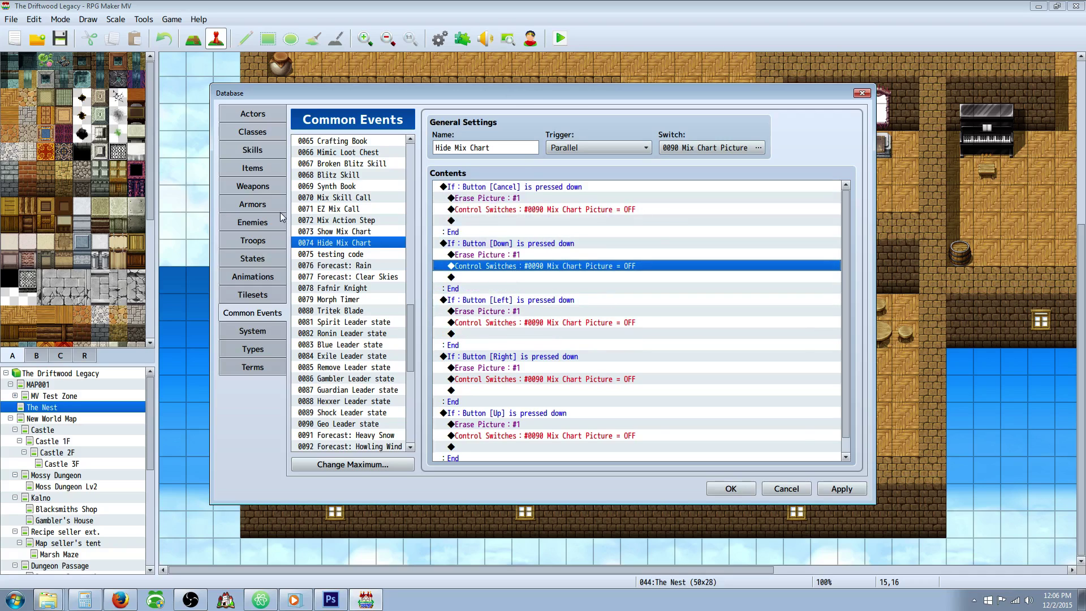
{"action": "left_click", "coordinate": [266, 169]}
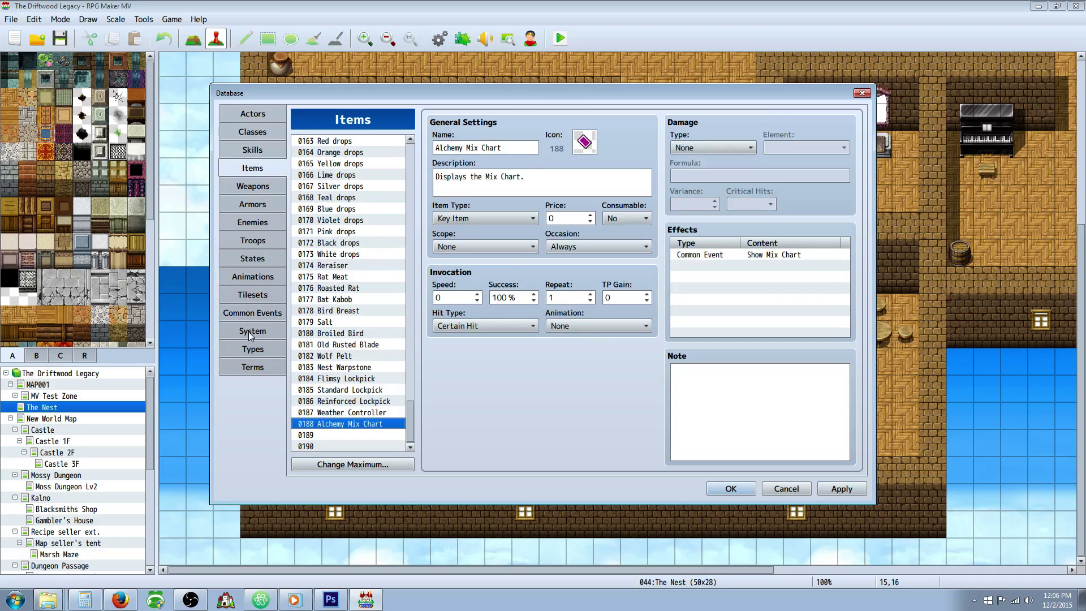
{"action": "left_click", "coordinate": [252, 313]}
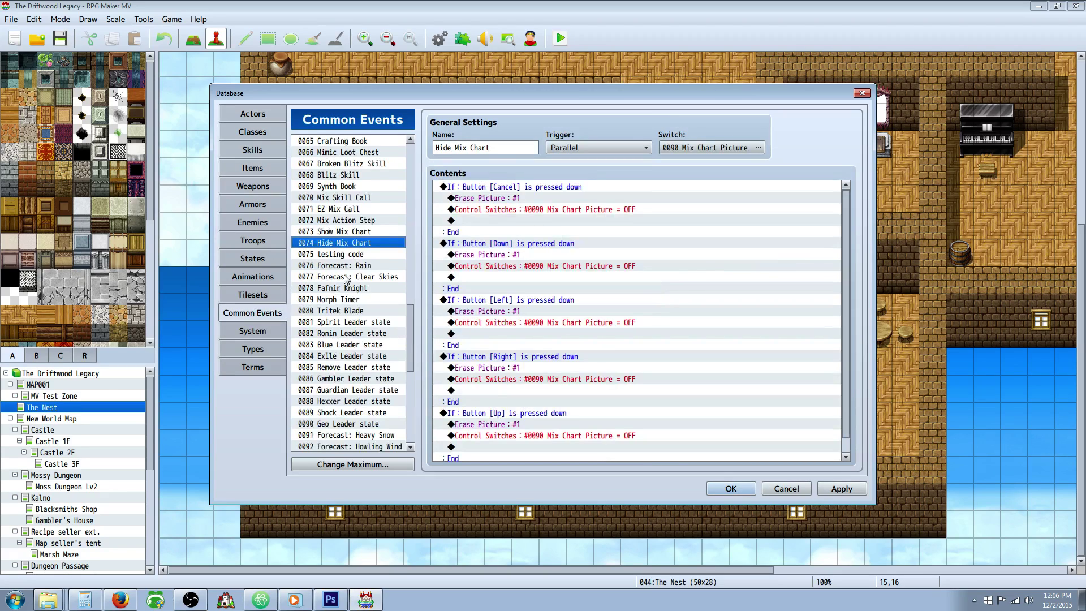
Look through the EZ Mix Call and Mix Skill Call events, including the Green mix switch reset.
{"action": "left_click", "coordinate": [371, 212]}
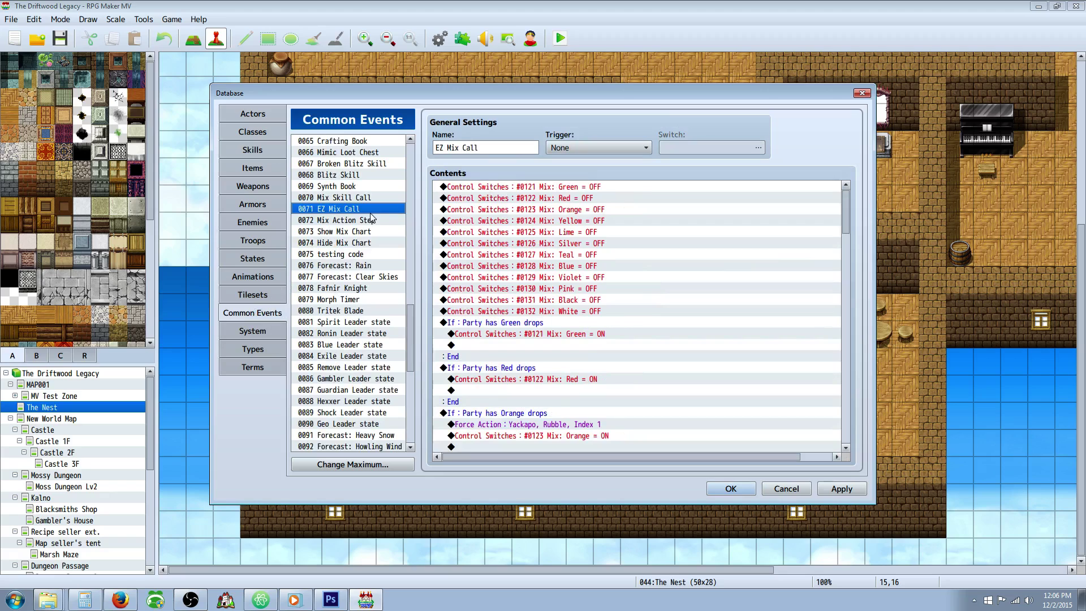
{"action": "left_click", "coordinate": [576, 210]}
{"action": "left_click", "coordinate": [372, 198]}
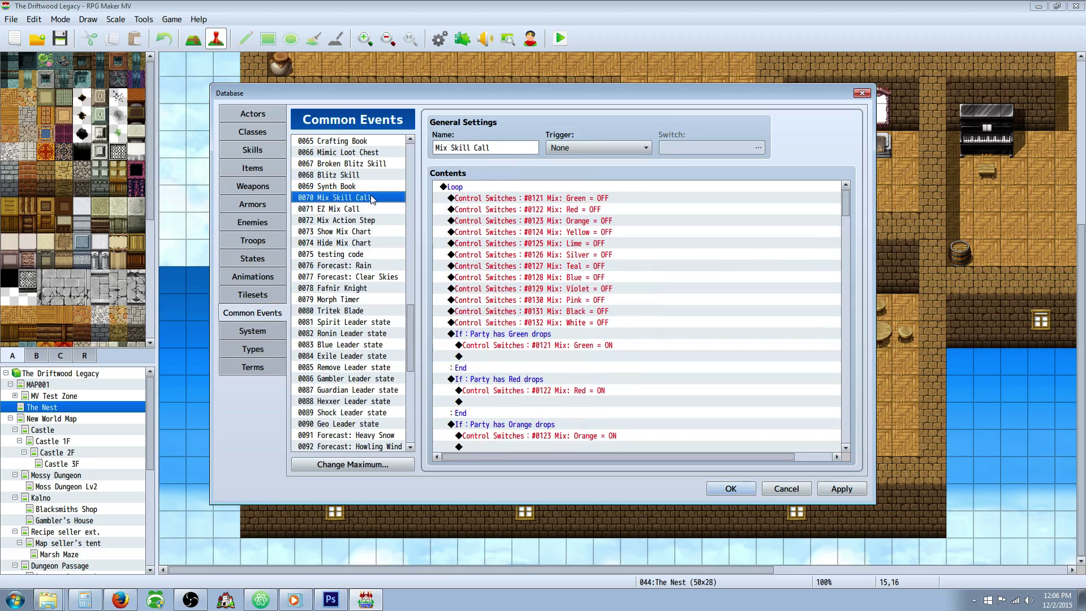
{"action": "left_click", "coordinate": [570, 200]}
{"action": "left_click_drag", "start_coordinate": [844, 194], "coordinate": [845, 435]}
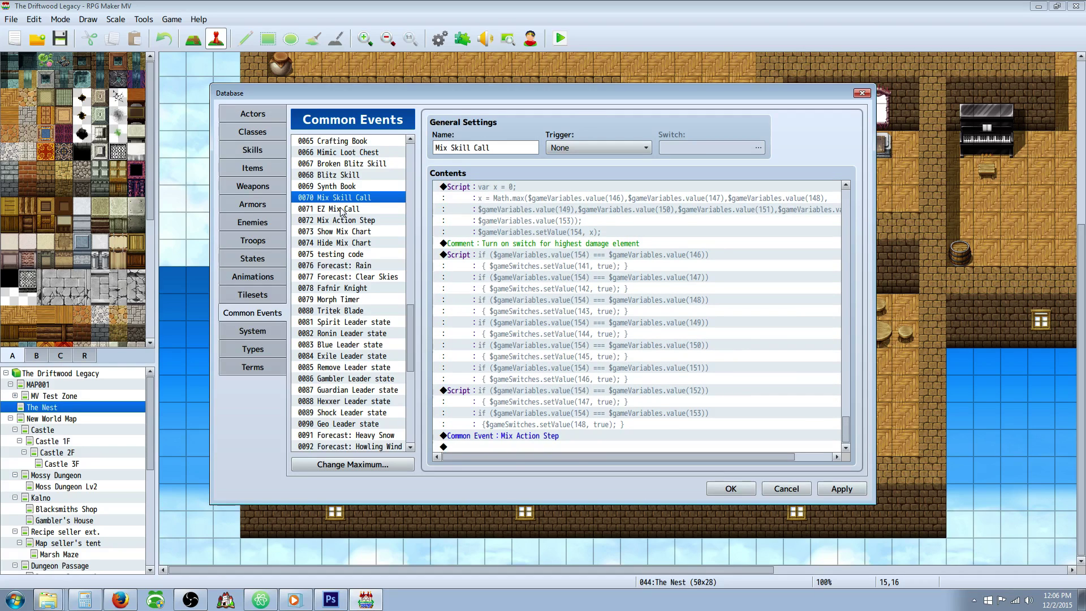
Show the end of 0072 Mix Action Step, where Mix switches turn OFF and variables reset to 0.
{"action": "left_click", "coordinate": [342, 209]}
{"action": "left_click", "coordinate": [352, 220]}
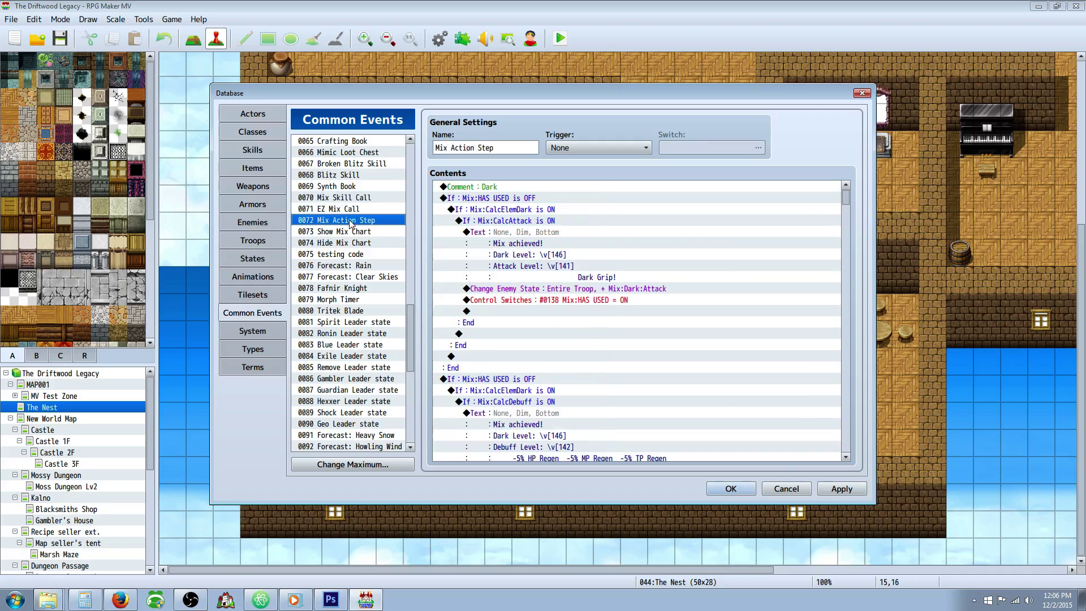
{"action": "left_click_drag", "start_coordinate": [846, 196], "coordinate": [849, 450]}
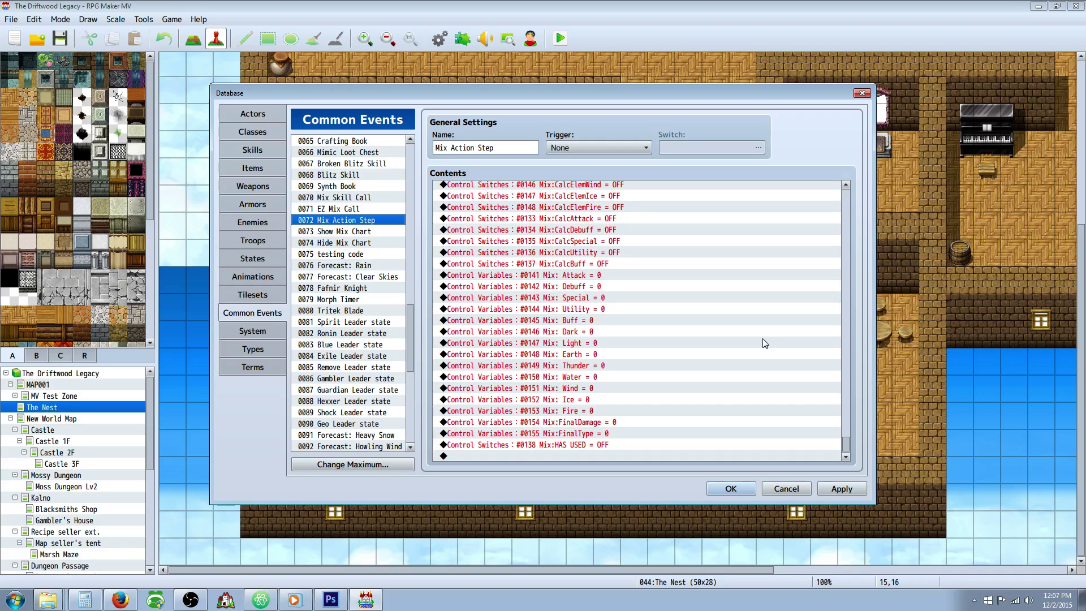
{"action": "left_click", "coordinate": [190, 600]}
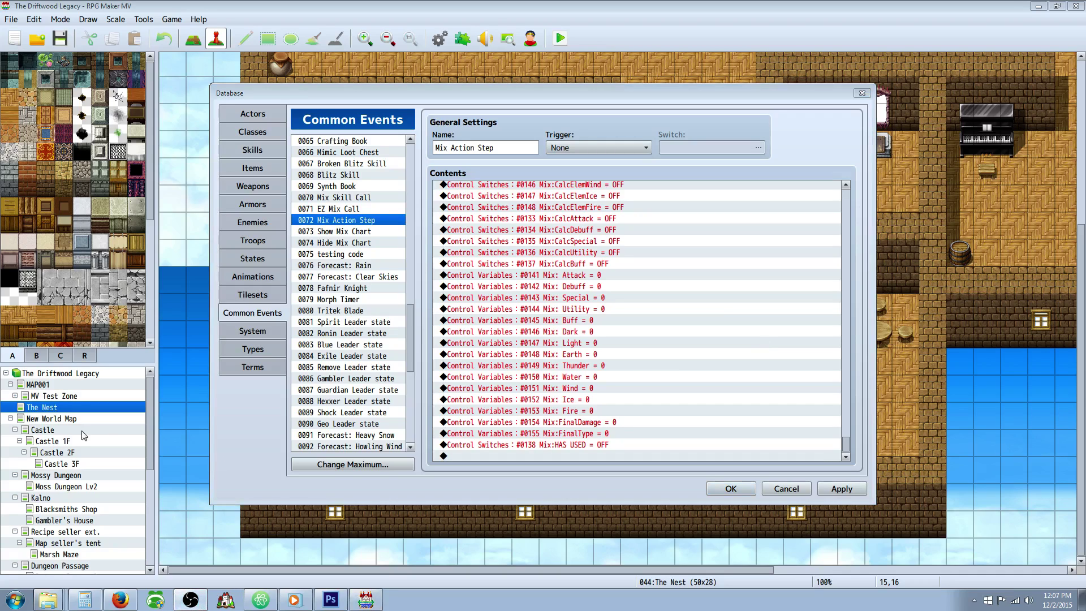